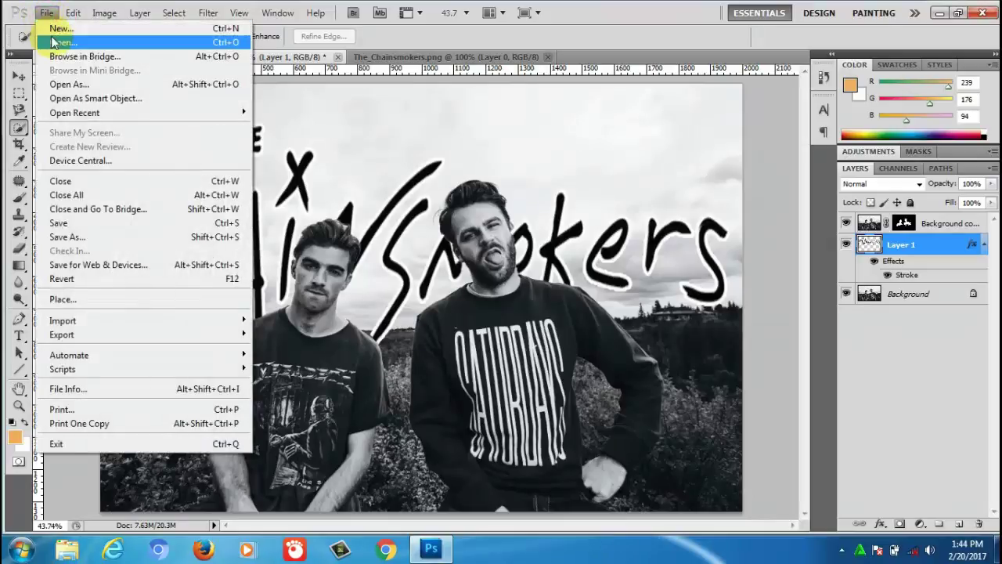
# Open the thechainsmokers band photo from the Downloads folder.
pyautogui.click(54, 43)
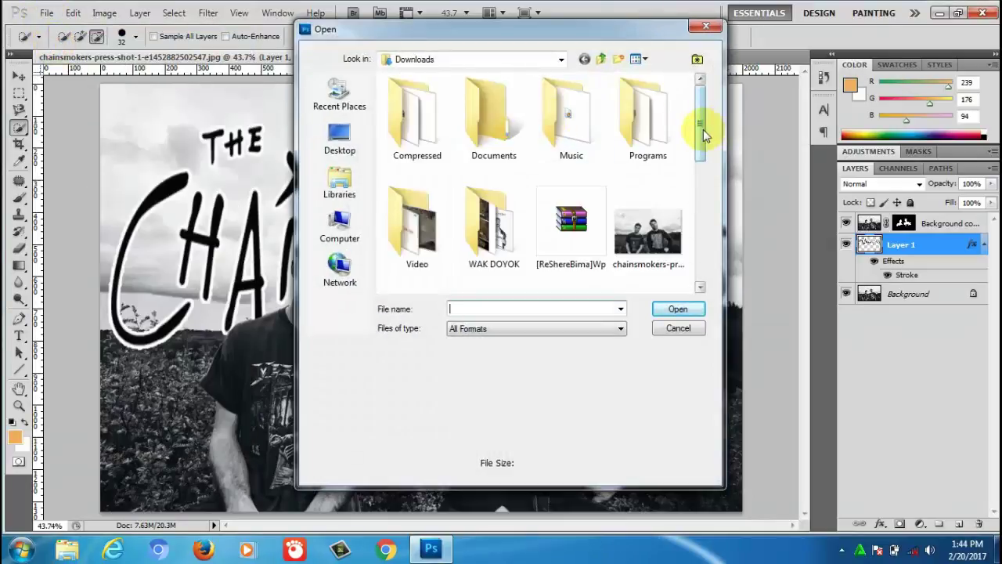
pyautogui.moveTo(700, 127); pyautogui.dragTo(712, 259)
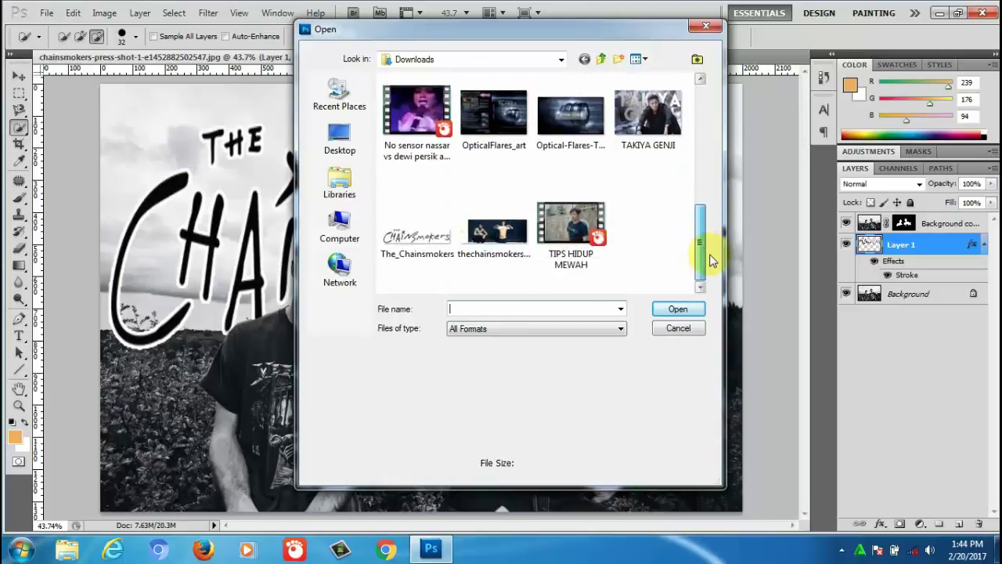
pyautogui.click(497, 231)
pyautogui.click(687, 310)
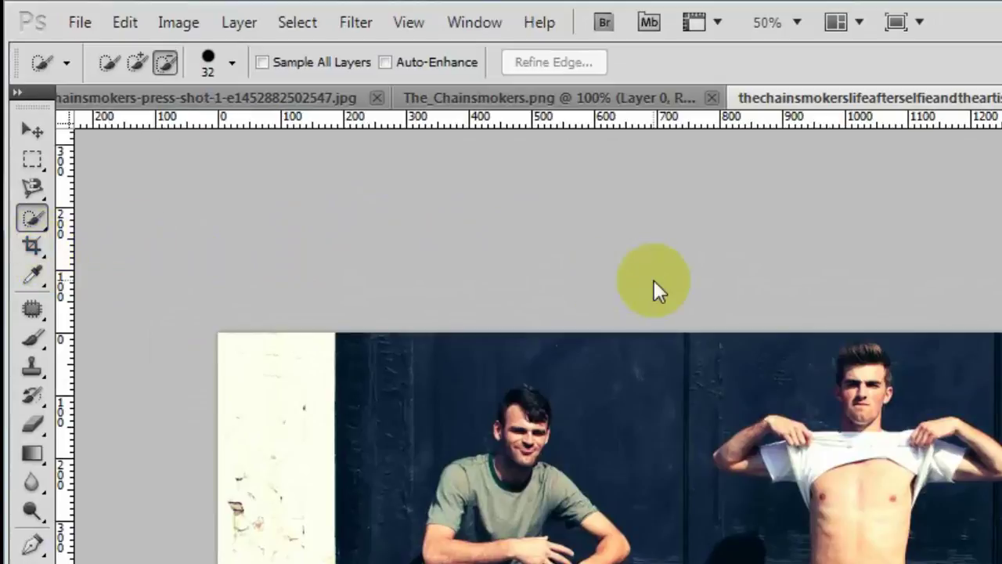
# Crop the band photo to the area right of the white left-edge wall strip.
pyautogui.click(43, 243)
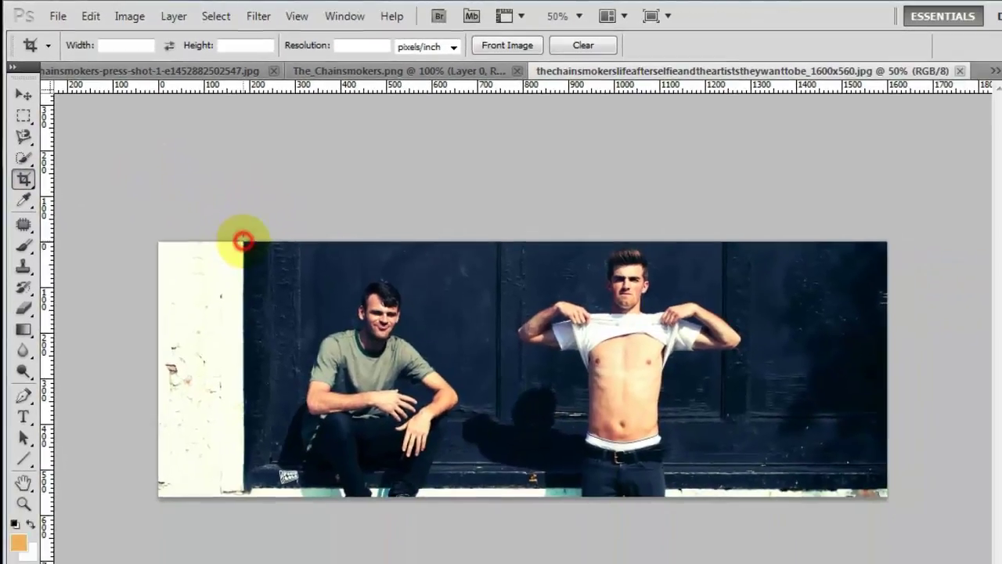
pyautogui.moveTo(244, 243)
pyautogui.mouseDown()
pyautogui.moveTo(440, 364)
pyautogui.moveTo(888, 495)
pyautogui.mouseUp()
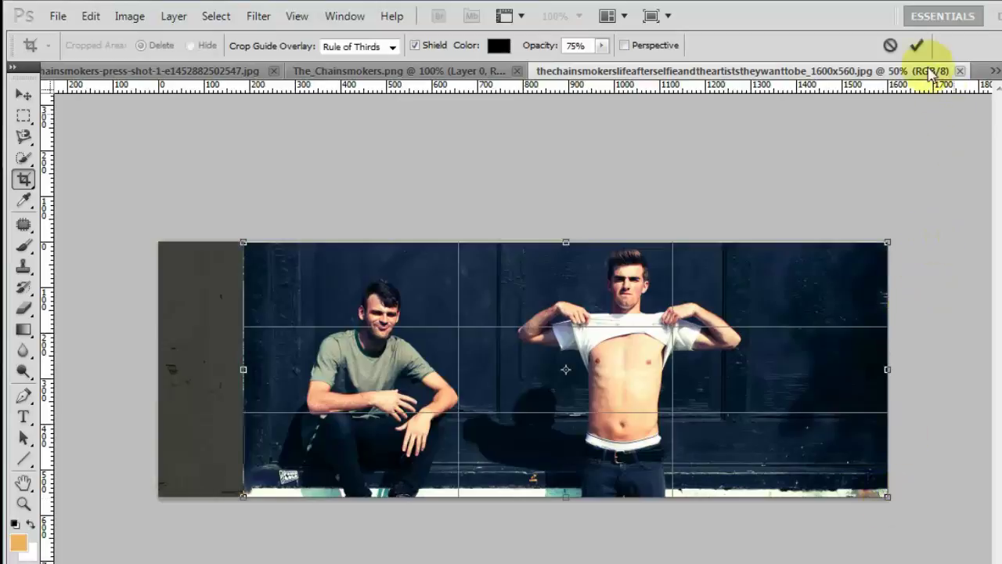
pyautogui.click(918, 47)
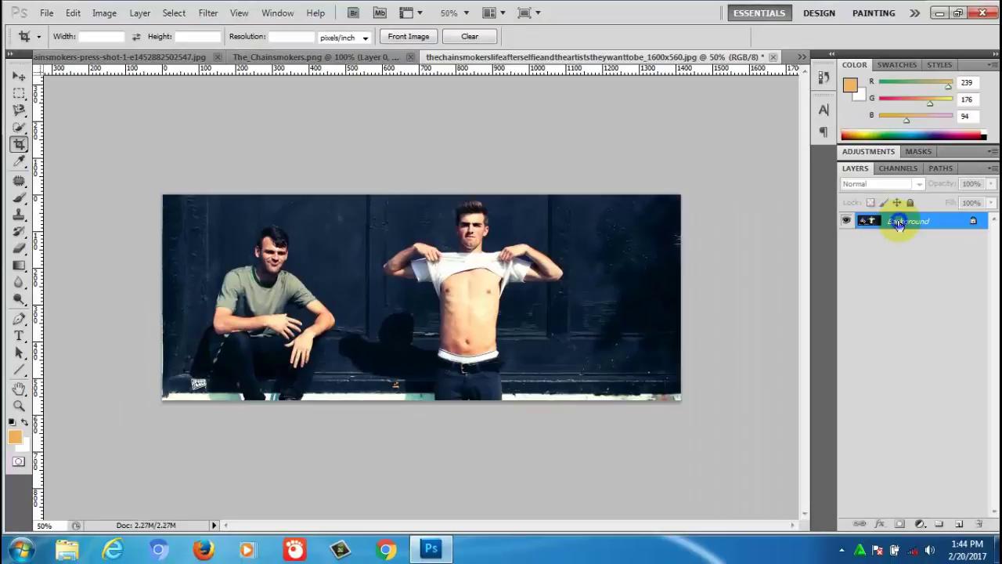
# Duplicate the Background layer into a new Background copy layer.
pyautogui.rightClick(898, 223)
pyautogui.click(889, 254)
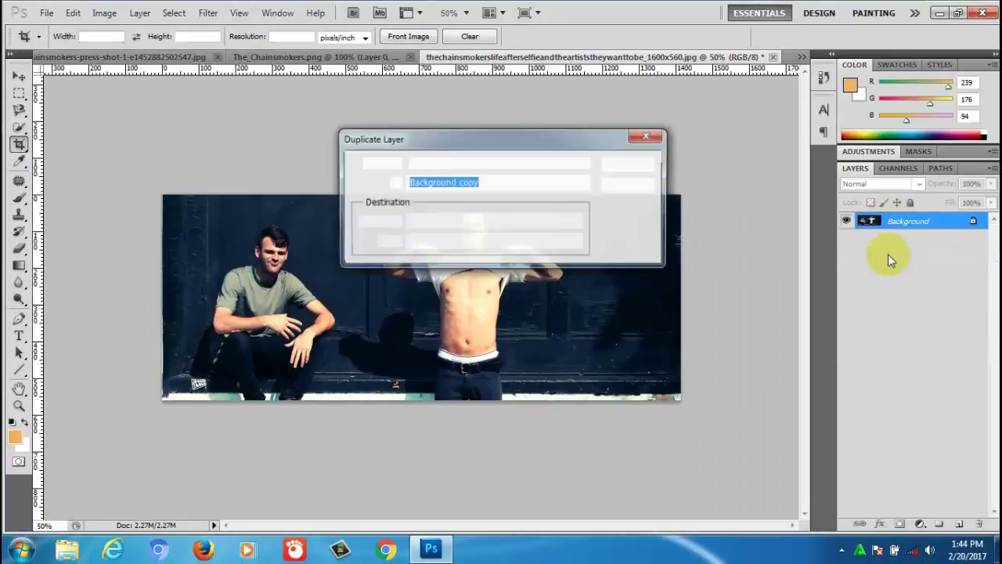
pyautogui.click(632, 166)
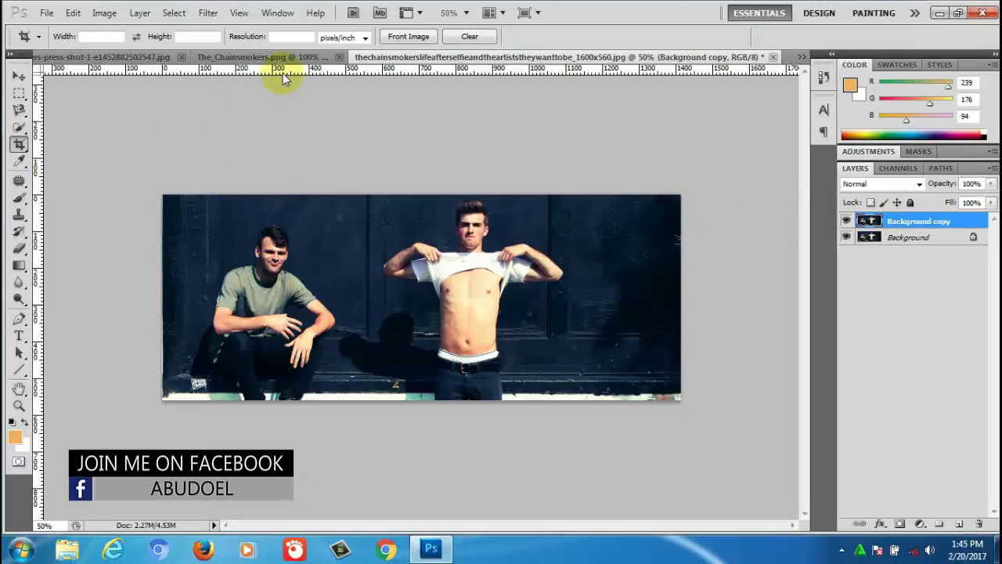
# Drag the black logo from The_Chainsmokers.png onto the band photo as Layer 1.
pyautogui.click(311, 57)
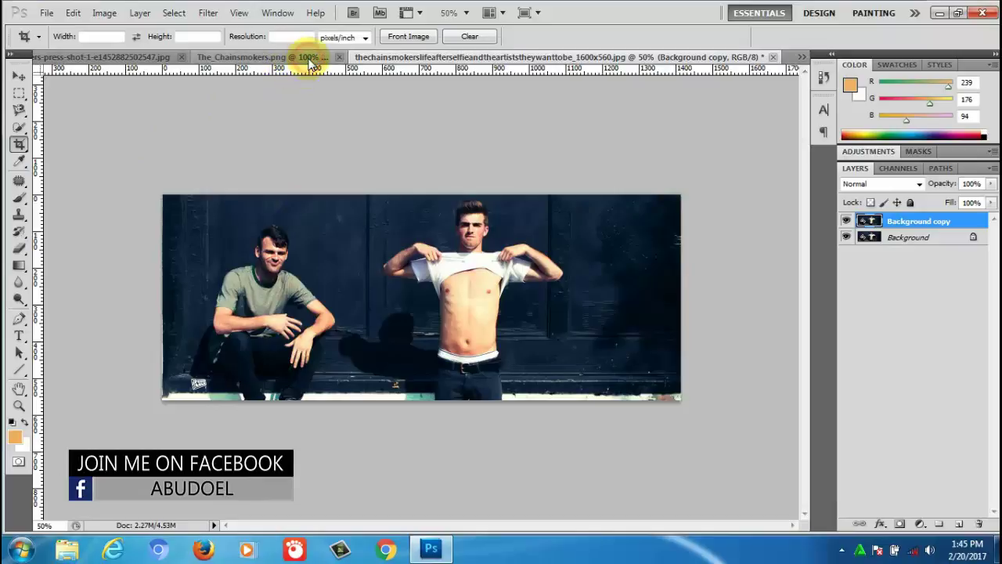
pyautogui.click(20, 79)
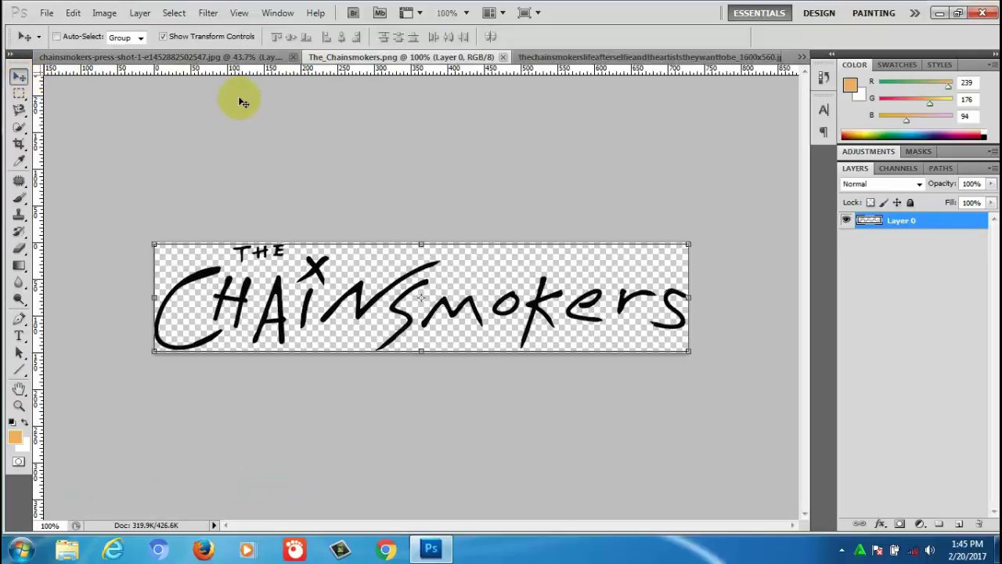
pyautogui.moveTo(321, 260); pyautogui.dragTo(338, 249)
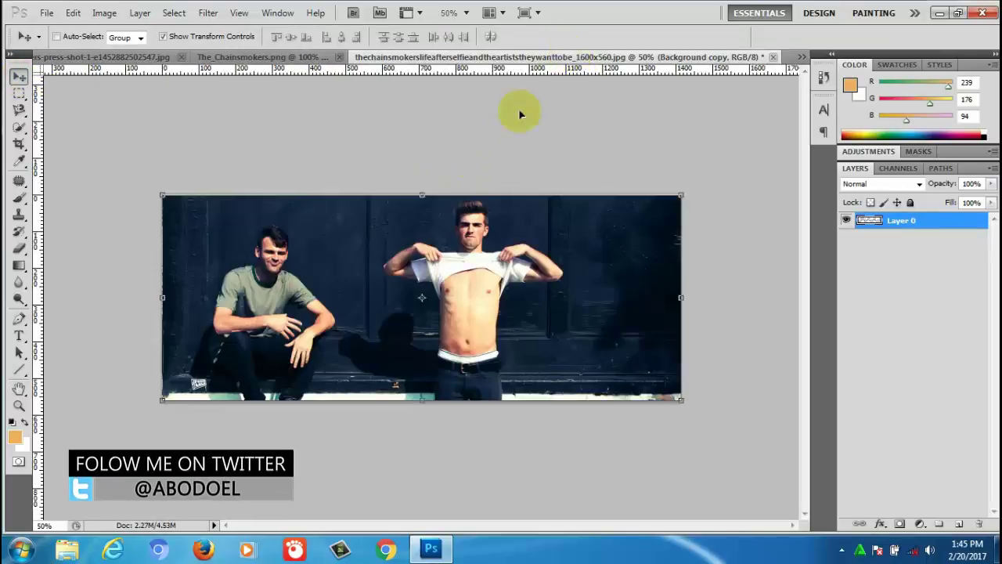
pyautogui.moveTo(570, 60); pyautogui.dragTo(396, 261)
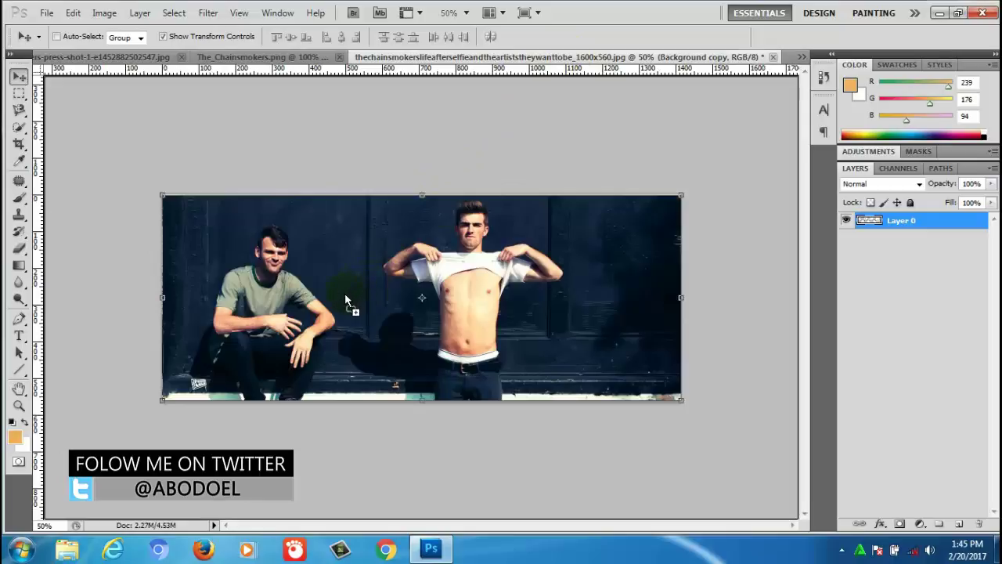
pyautogui.moveTo(345, 295); pyautogui.dragTo(345, 295)
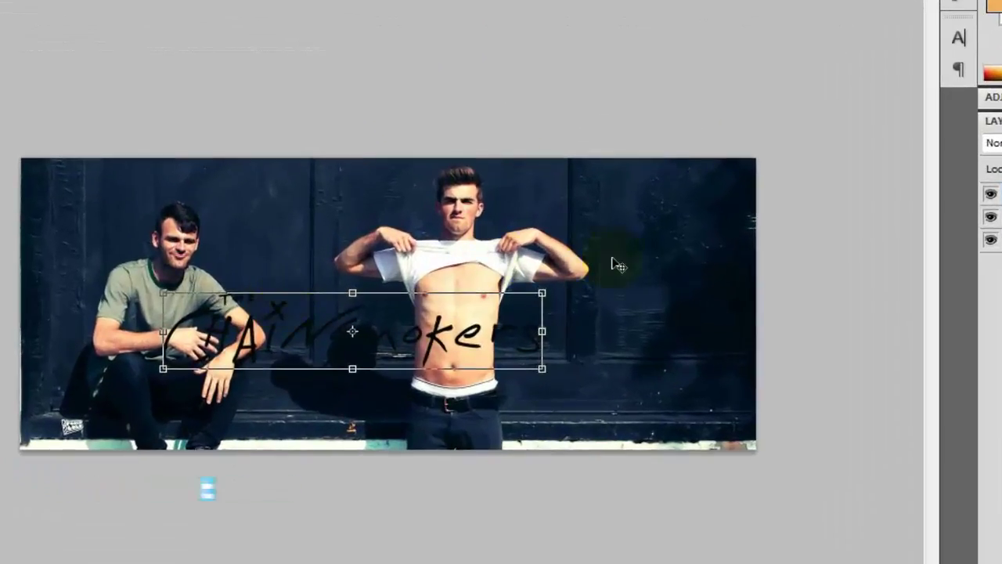
# Scale the logo to about 185% by 319% so it spans both men.
pyautogui.moveTo(544, 292); pyautogui.dragTo(735, 182)
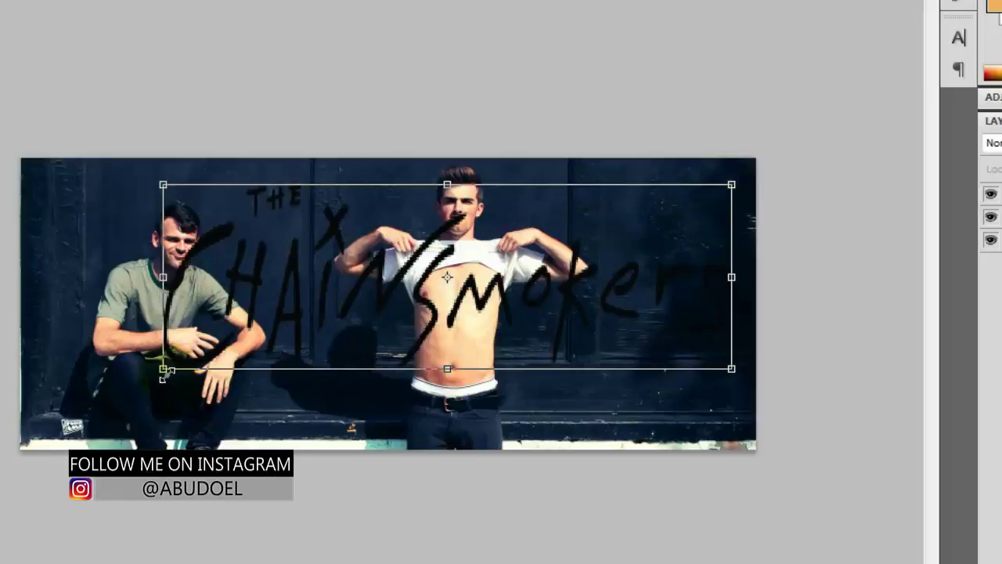
pyautogui.moveTo(162, 369)
pyautogui.mouseDown()
pyautogui.moveTo(54, 403)
pyautogui.moveTo(39, 417)
pyautogui.mouseUp()
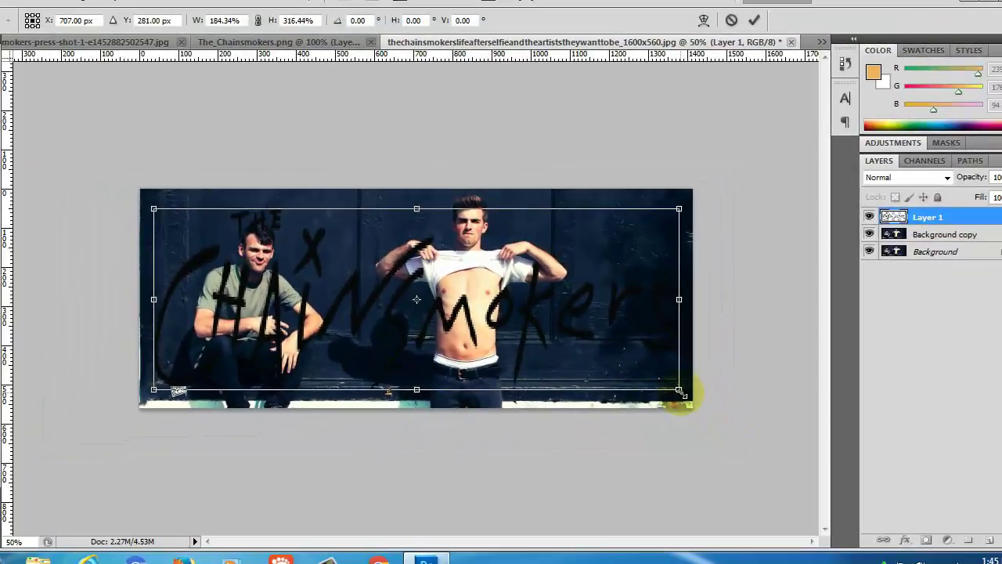
pyautogui.moveTo(683, 393); pyautogui.dragTo(684, 395)
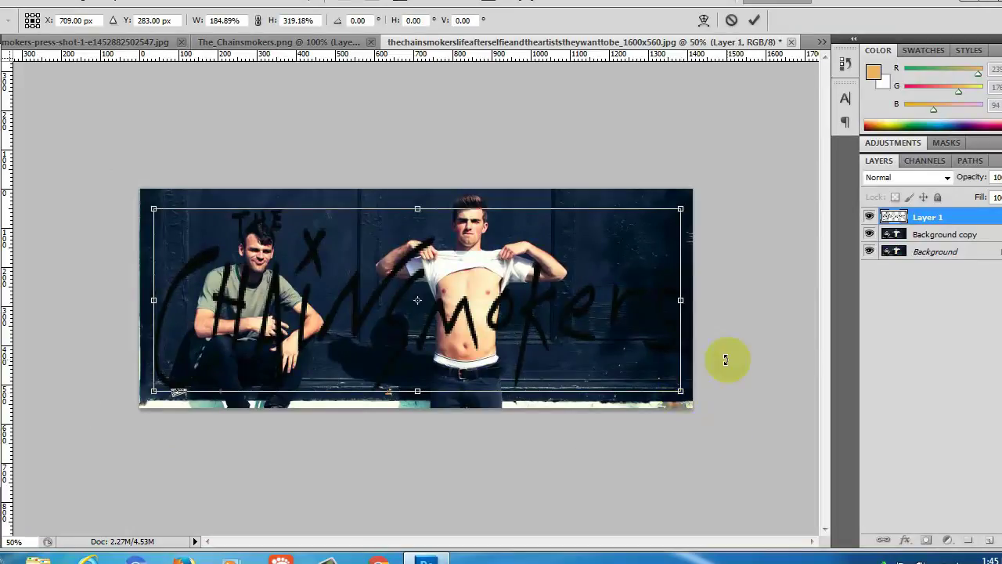
# Commit the logo's scaling and give Layer 1 a near-white Color Overlay.
pyautogui.click(754, 22)
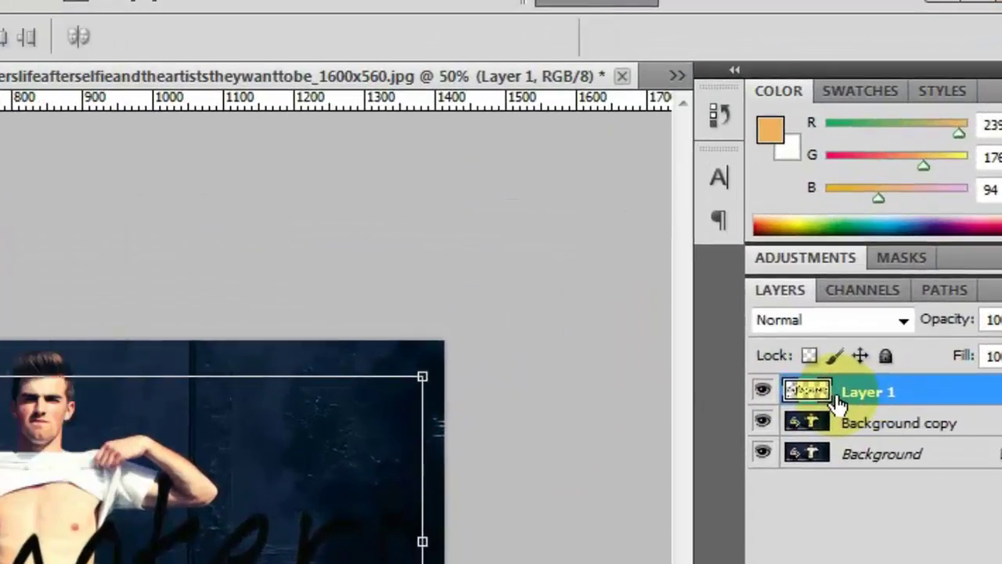
pyautogui.rightClick(837, 398)
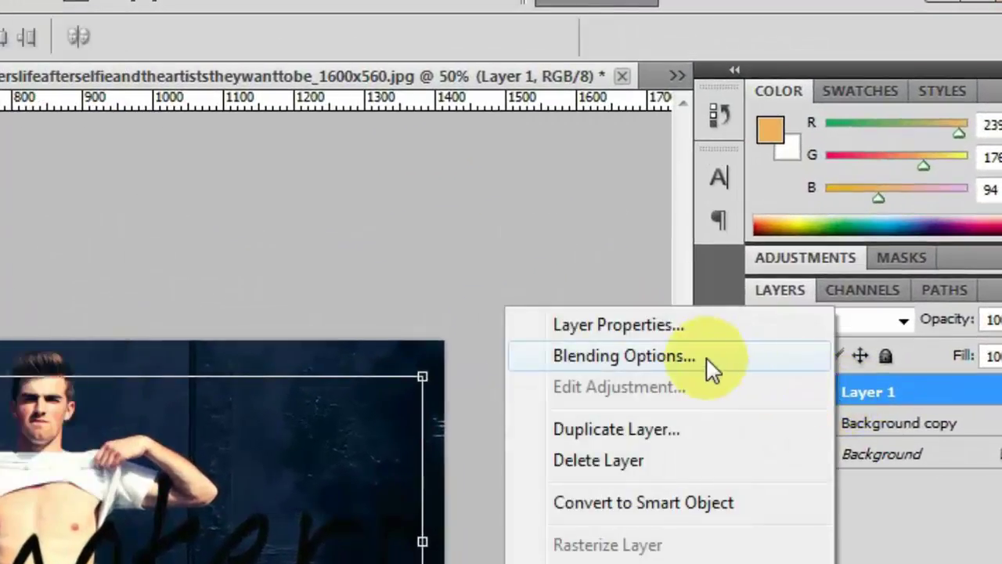
pyautogui.click(705, 361)
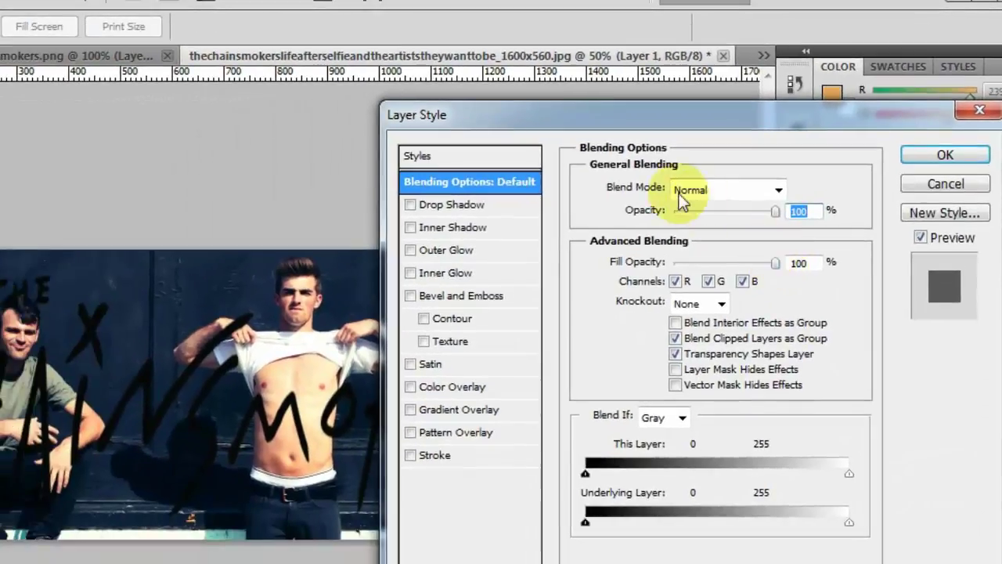
pyautogui.moveTo(650, 119)
pyautogui.mouseDown()
pyautogui.moveTo(725, 112)
pyautogui.moveTo(697, 111)
pyautogui.mouseUp()
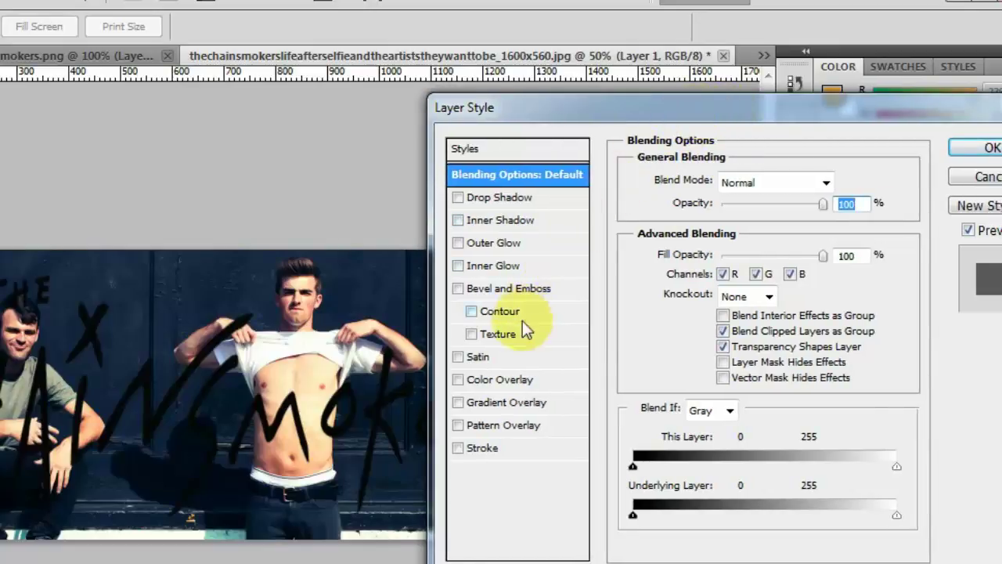
pyautogui.click(475, 379)
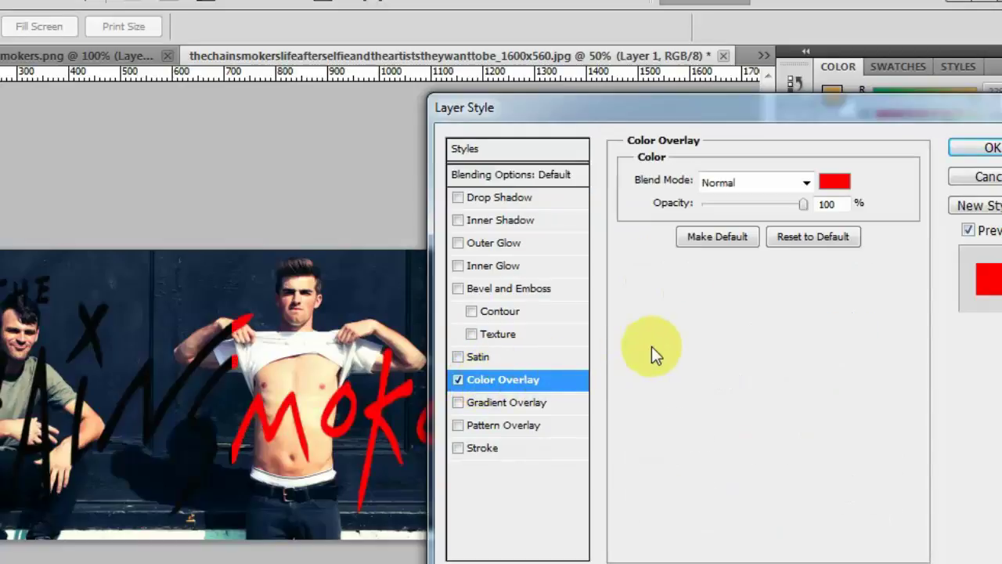
pyautogui.click(835, 183)
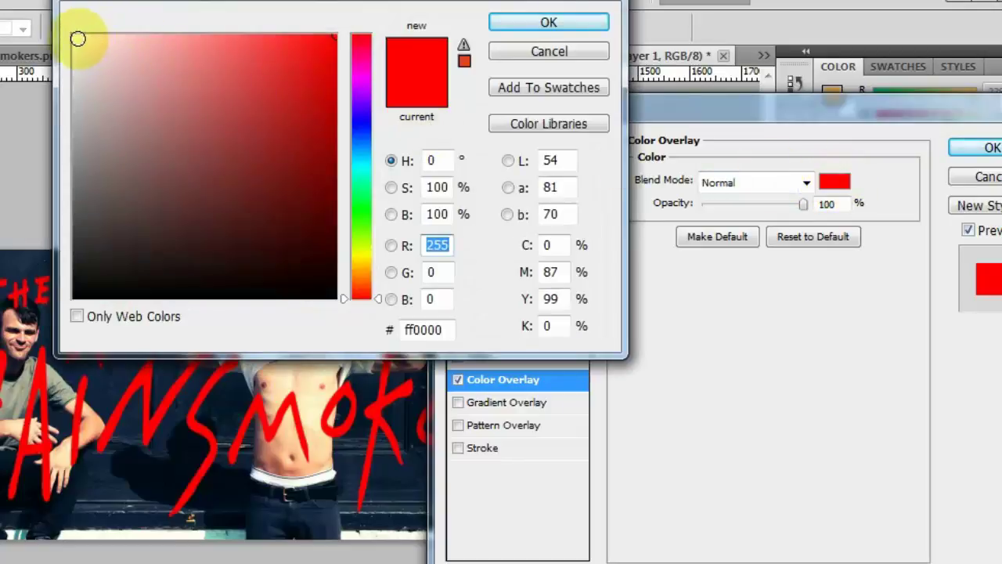
pyautogui.click(75, 37)
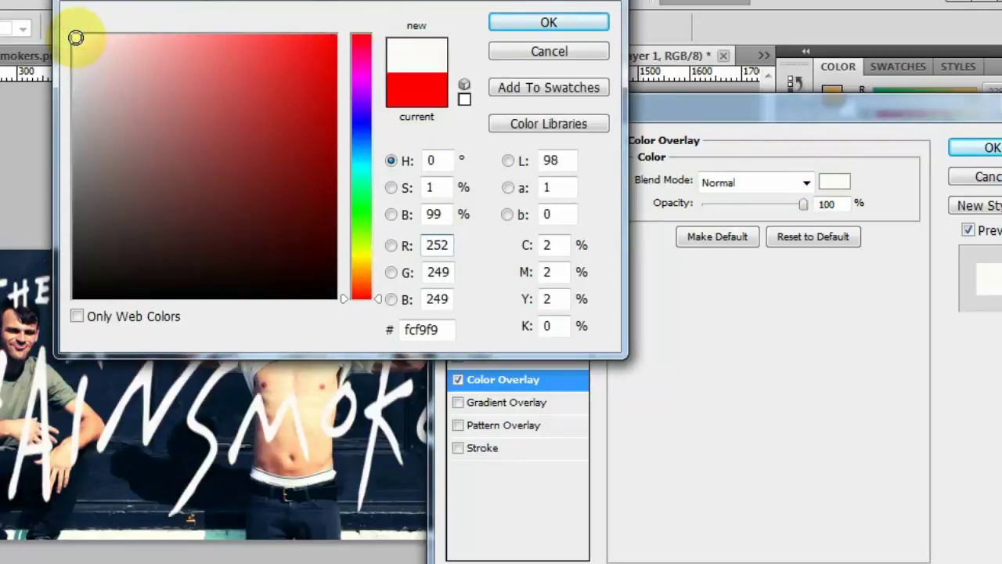
pyautogui.click(520, 27)
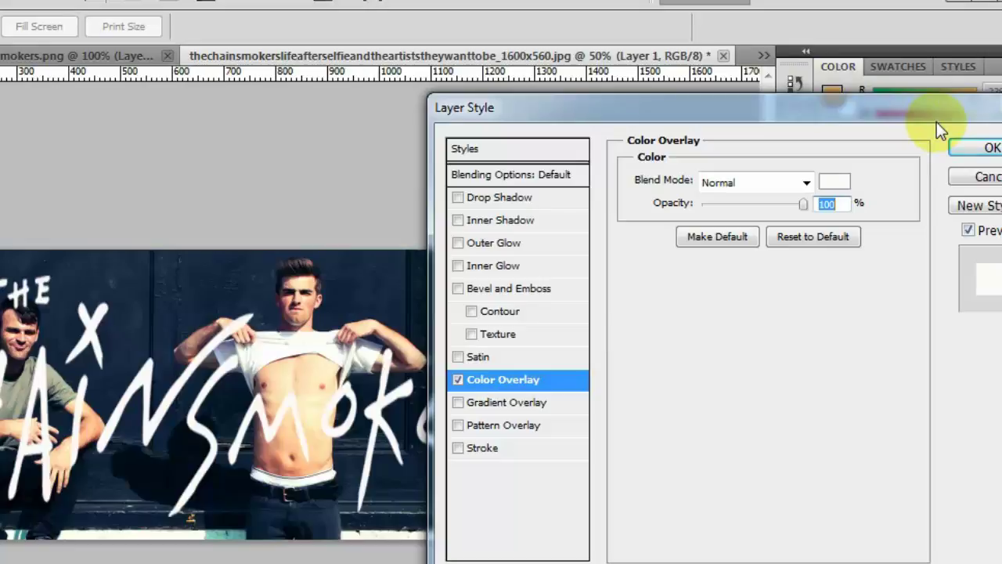
# Add a thicker 9 px black outside Stroke to the logo and apply the styles.
pyautogui.click(477, 448)
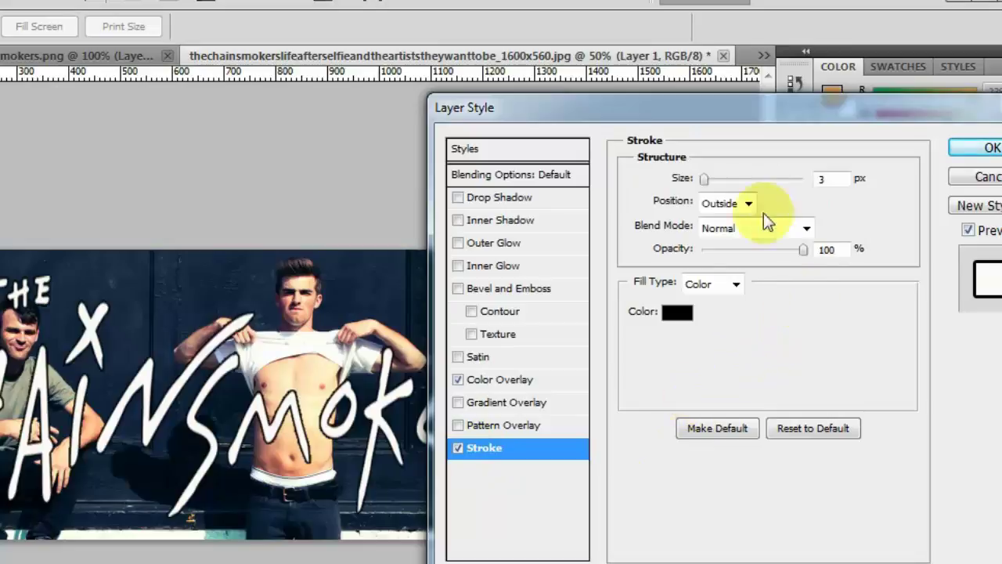
pyautogui.moveTo(709, 178); pyautogui.dragTo(711, 177)
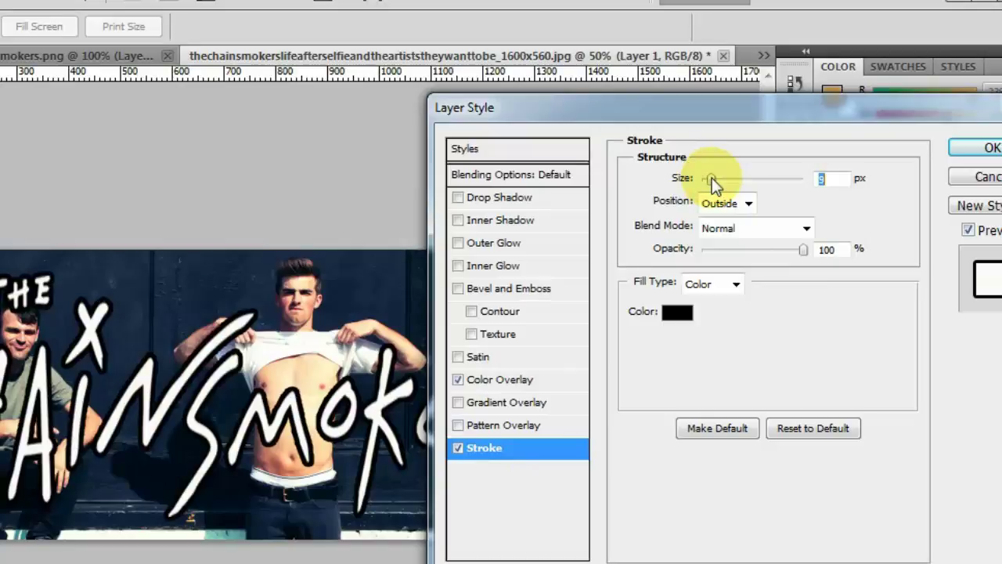
pyautogui.click(961, 152)
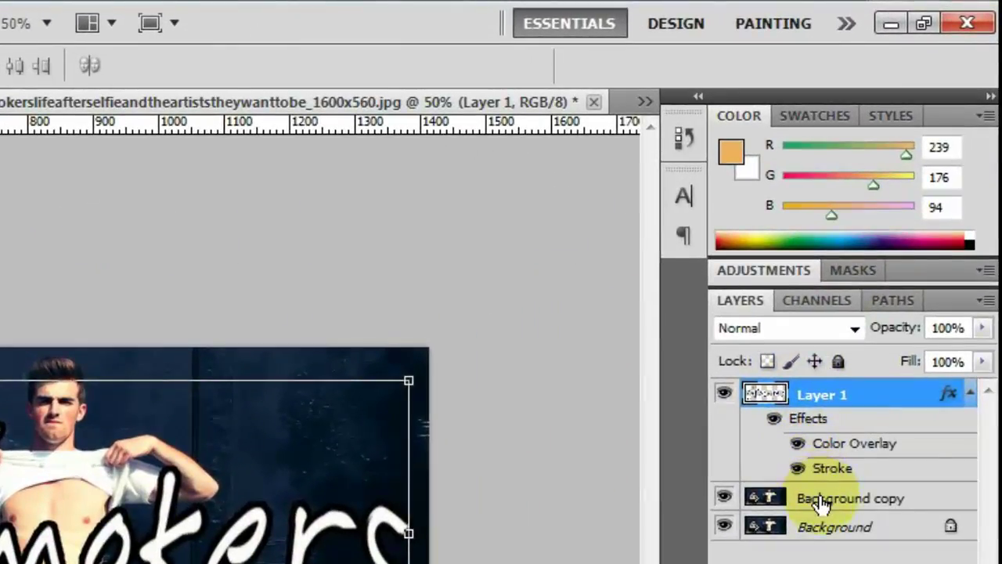
# Fade the logo's opacity, select Background copy, and zoom to 200% on the shirtless man's chest.
pyautogui.moveTo(900, 329); pyautogui.dragTo(786, 343)
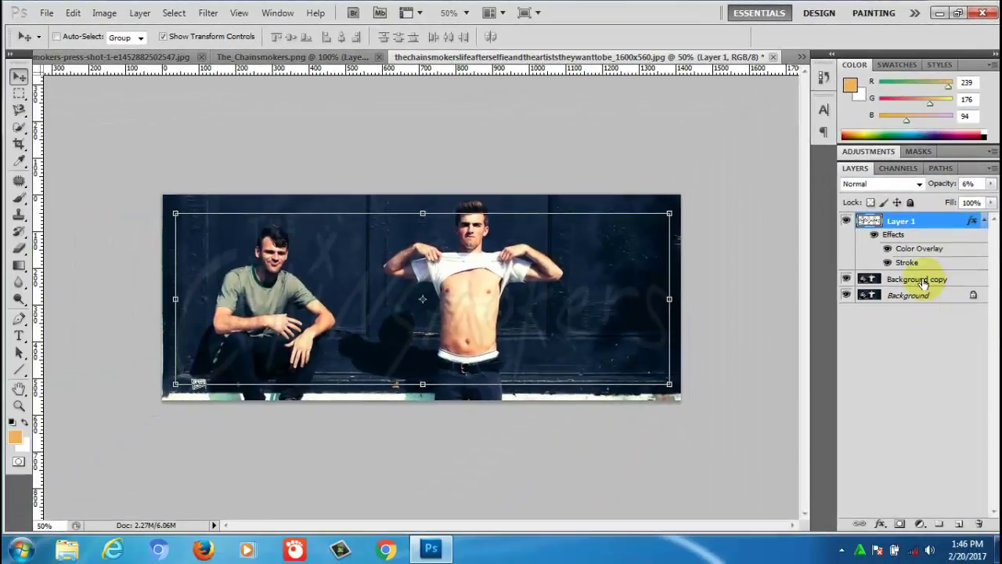
pyautogui.click(923, 283)
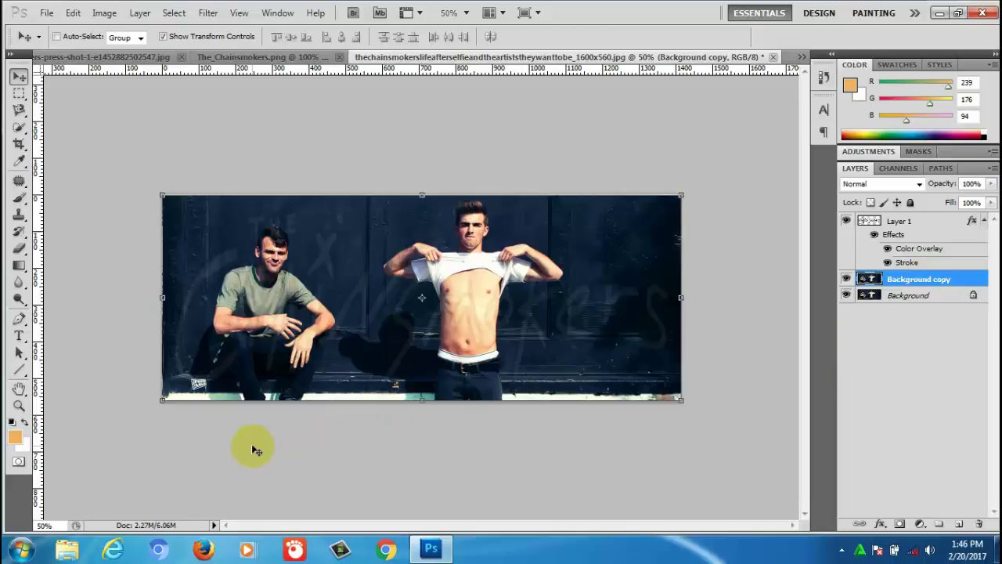
pyautogui.hotkey('ctrl', '+')
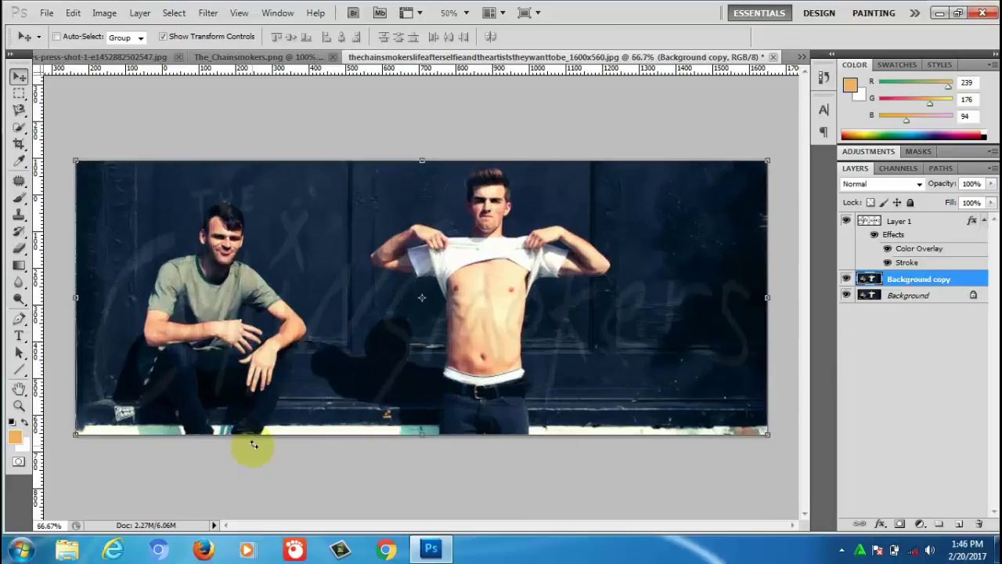
pyautogui.hotkey('ctrl', '+')
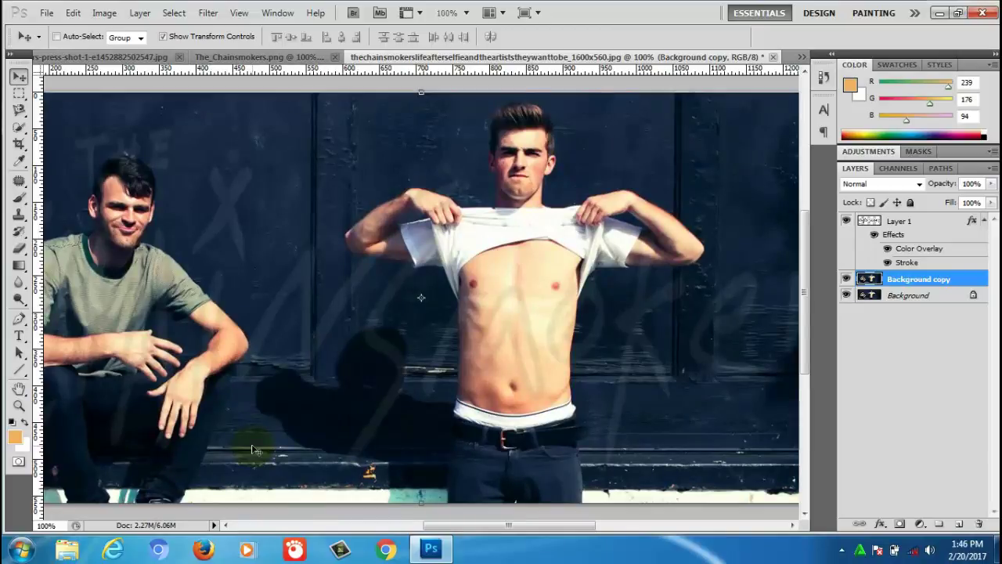
pyautogui.hotkey('ctrl', '+')
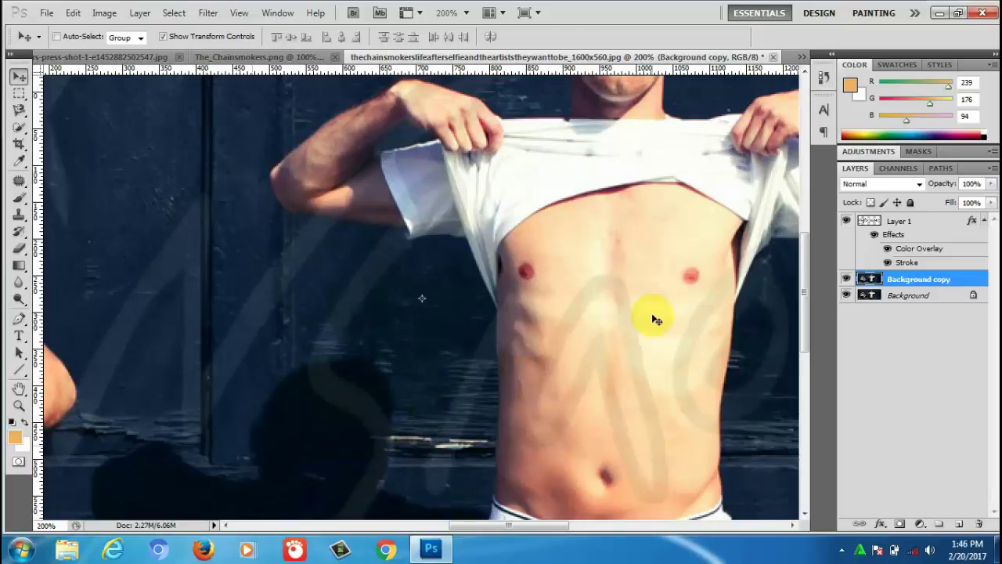
pyautogui.moveTo(653, 315)
pyautogui.mouseDown()
pyautogui.moveTo(502, 338)
pyautogui.moveTo(442, 319)
pyautogui.mouseUp()
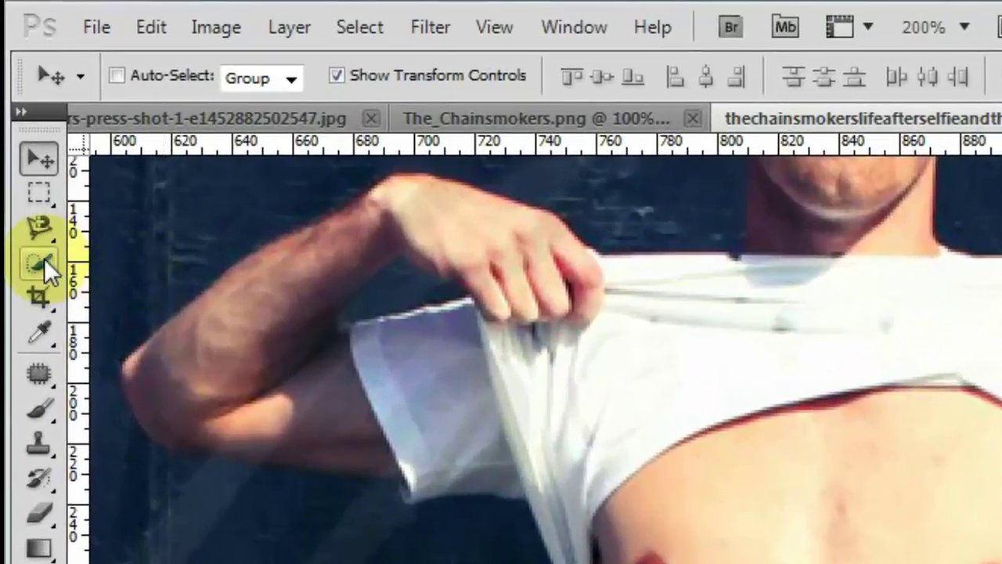
# Quick-select the shirtless man's shirt, torso and right forearm in Add mode.
pyautogui.click(44, 260)
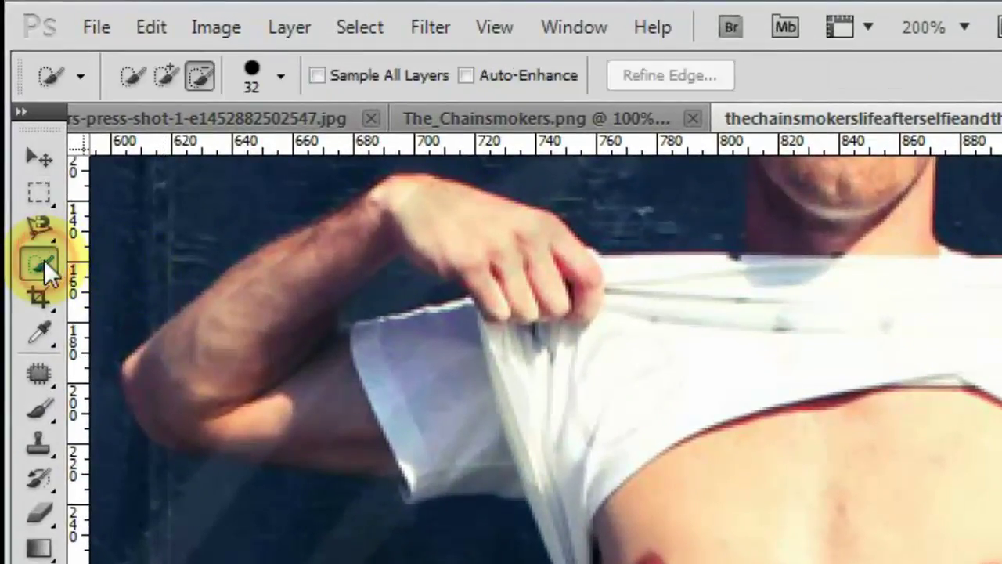
pyautogui.click(164, 71)
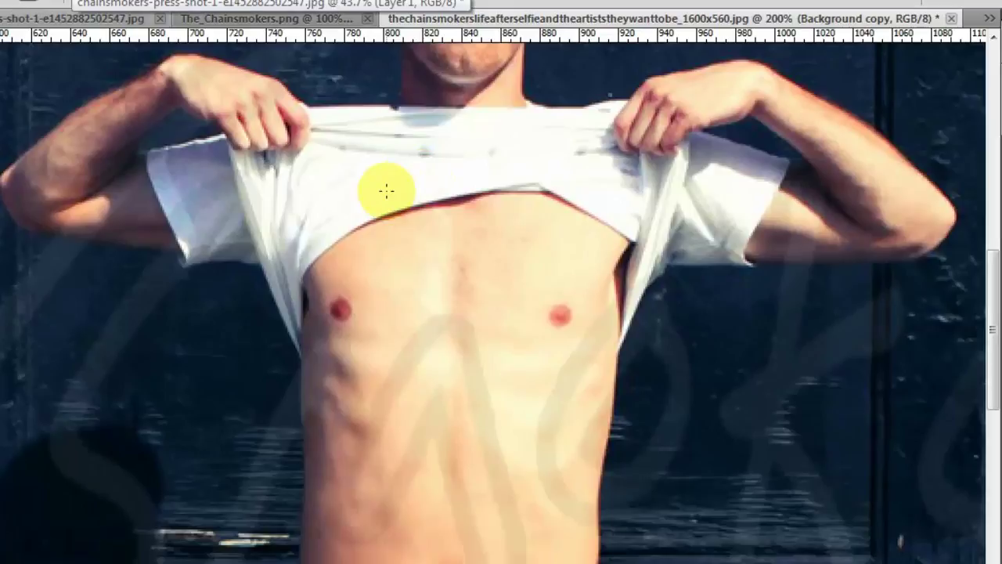
pyautogui.click(386, 190)
pyautogui.moveTo(387, 192); pyautogui.dragTo(436, 322)
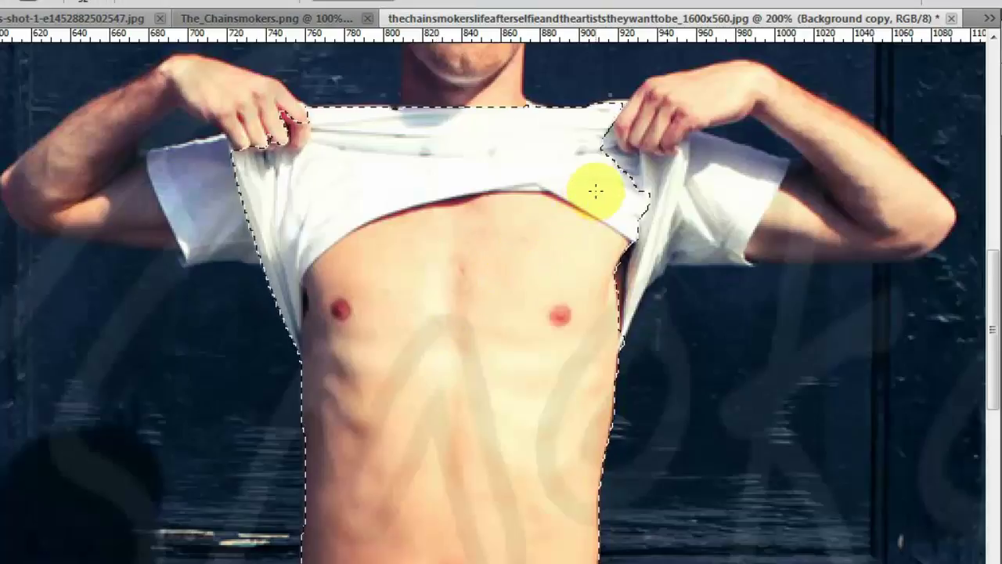
pyautogui.moveTo(615, 170)
pyautogui.mouseDown()
pyautogui.moveTo(771, 184)
pyautogui.moveTo(852, 227)
pyautogui.moveTo(805, 223)
pyautogui.moveTo(882, 234)
pyautogui.moveTo(887, 224)
pyautogui.mouseUp()
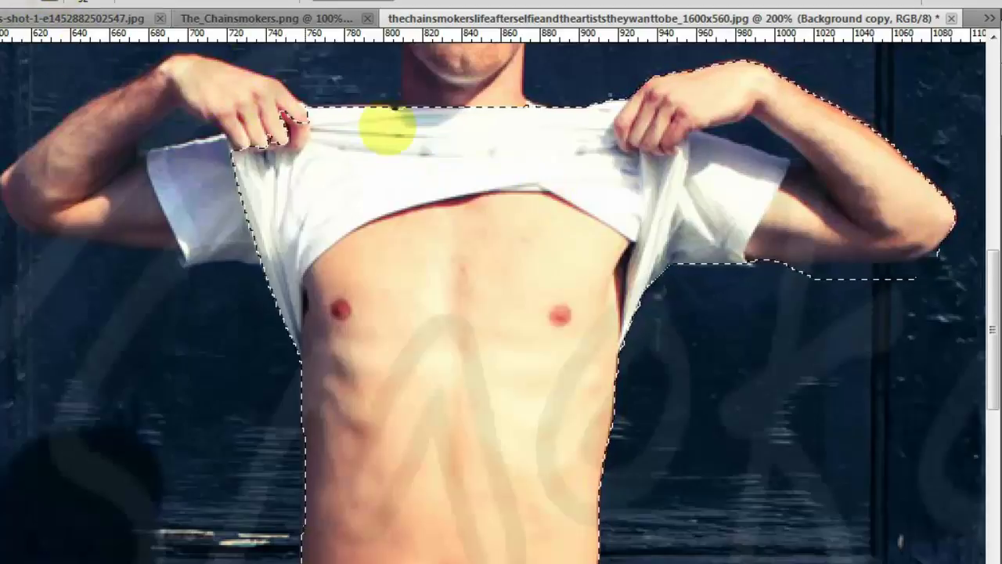
pyautogui.click(861, 270)
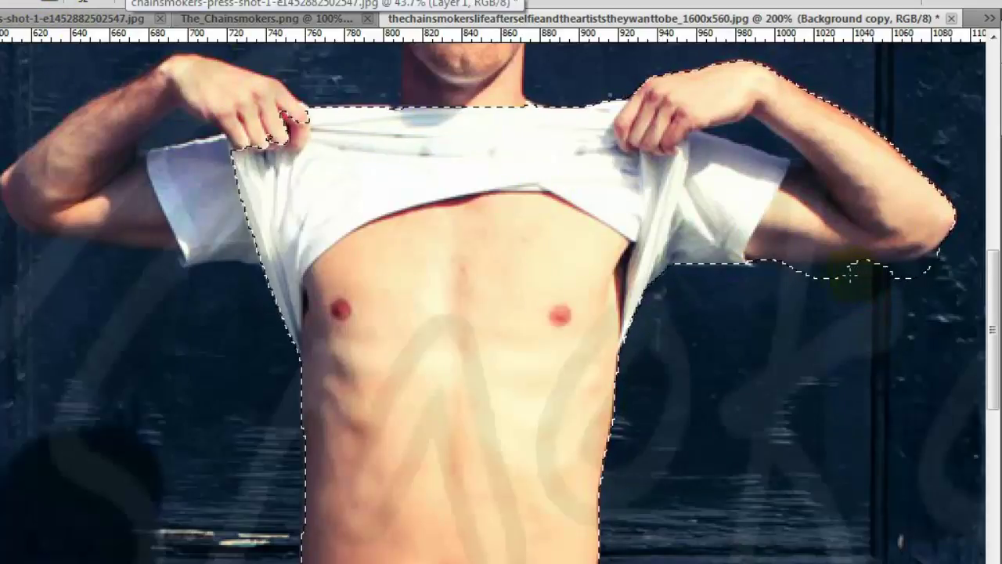
pyautogui.moveTo(850, 272); pyautogui.dragTo(945, 275)
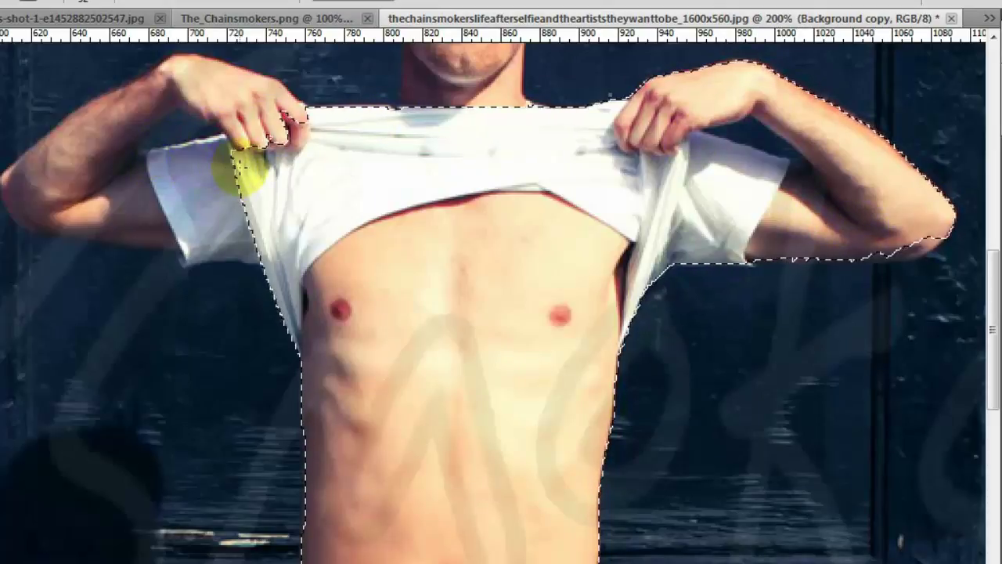
# Add his left hand, forearm and sleeve, then subtract the background under the left arm.
pyautogui.moveTo(241, 168); pyautogui.dragTo(160, 180)
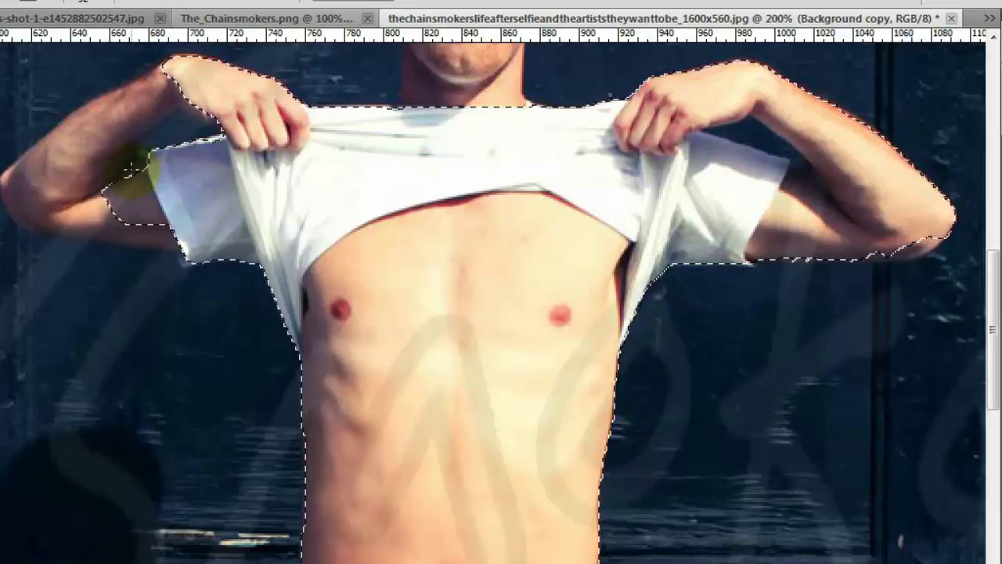
pyautogui.moveTo(135, 174)
pyautogui.mouseDown()
pyautogui.moveTo(123, 169)
pyautogui.moveTo(109, 205)
pyautogui.moveTo(24, 205)
pyautogui.mouseUp()
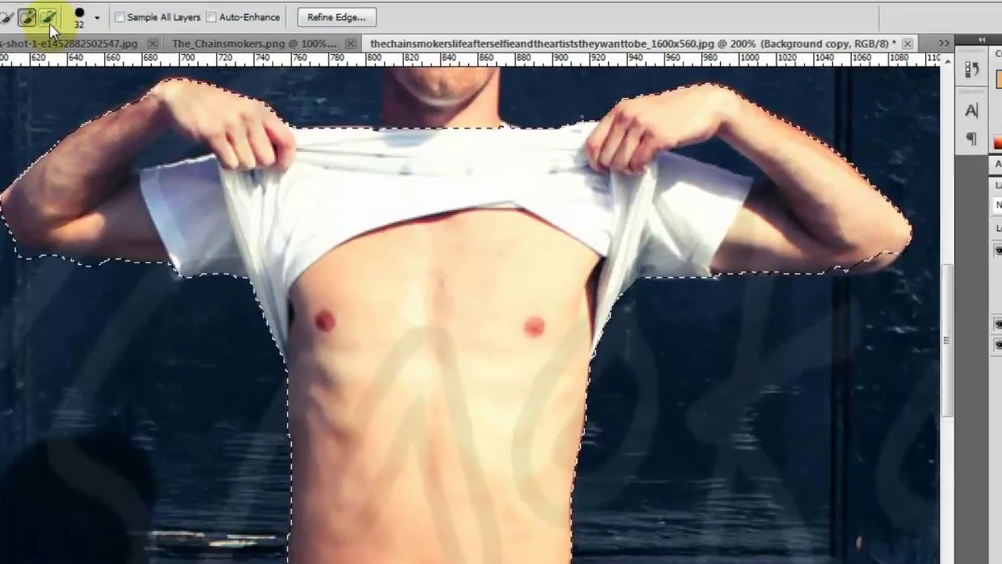
pyautogui.click(48, 20)
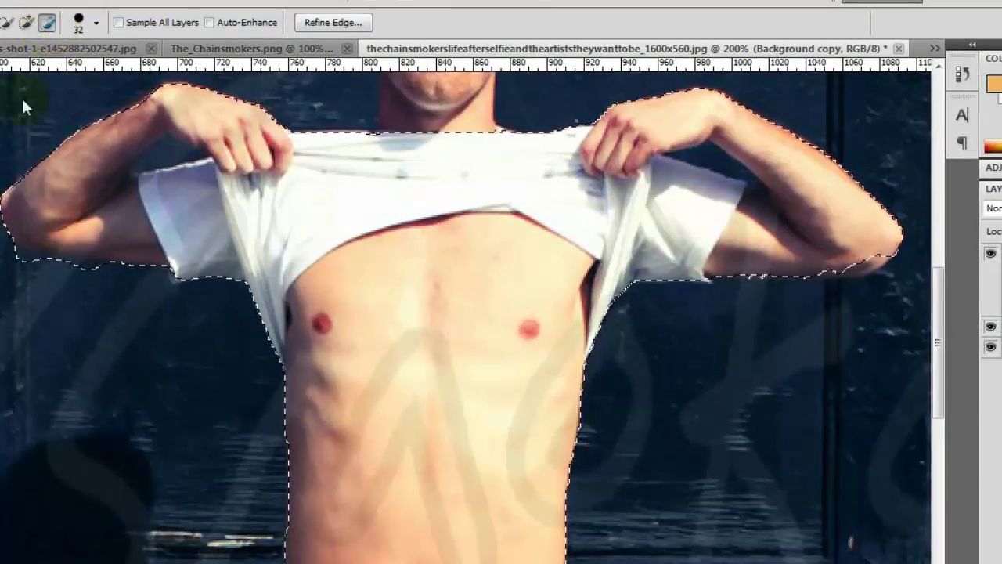
pyautogui.click(17, 267)
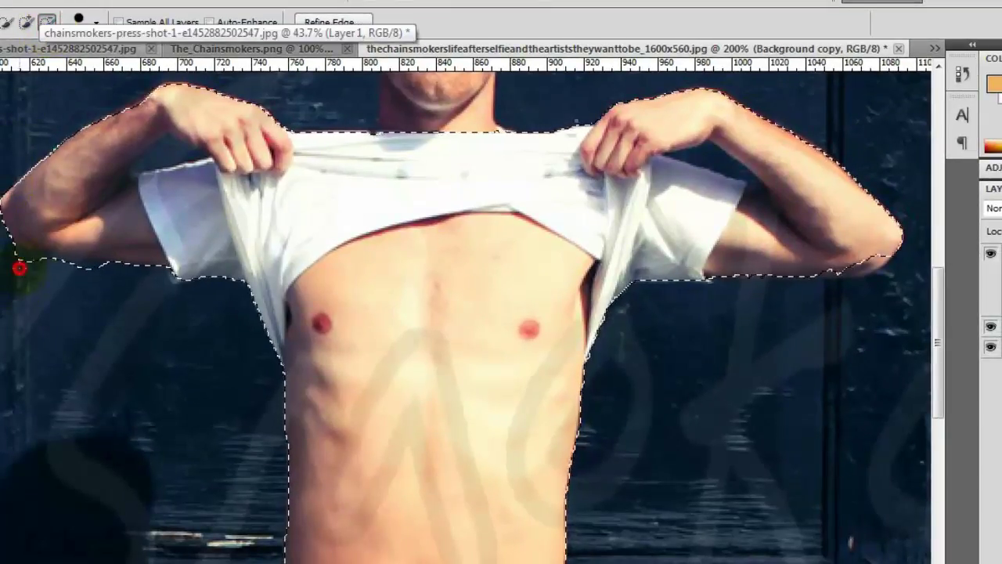
pyautogui.click(88, 277)
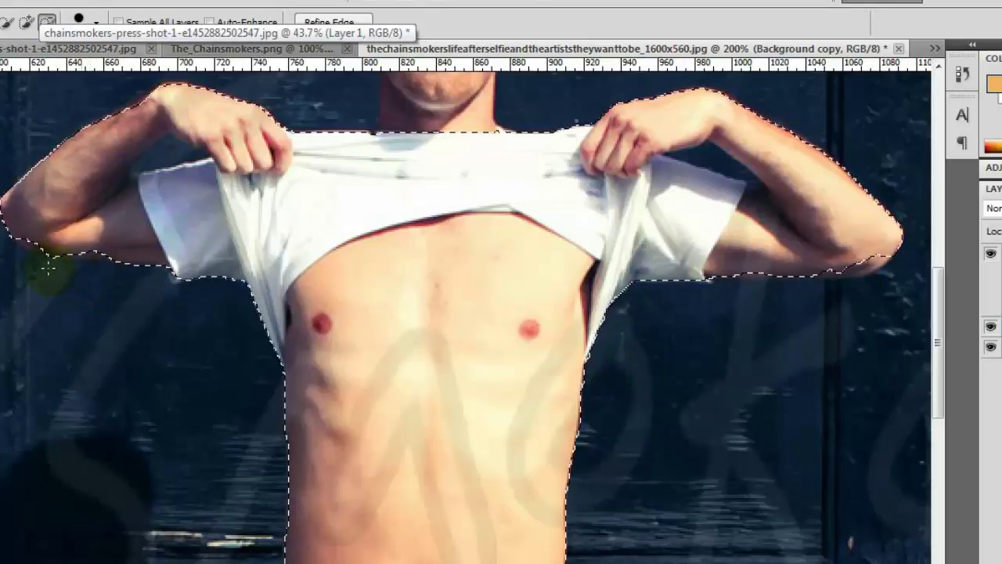
pyautogui.click(45, 263)
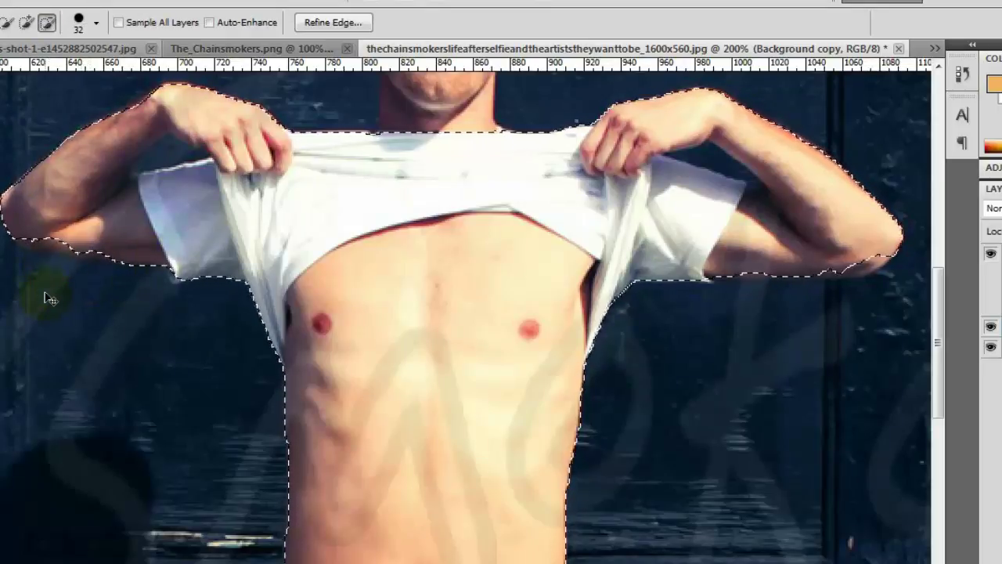
# Trim the selection edge near the elbow, then zoom back out to the whole scene.
pyautogui.hotkey('ctrl', '+')
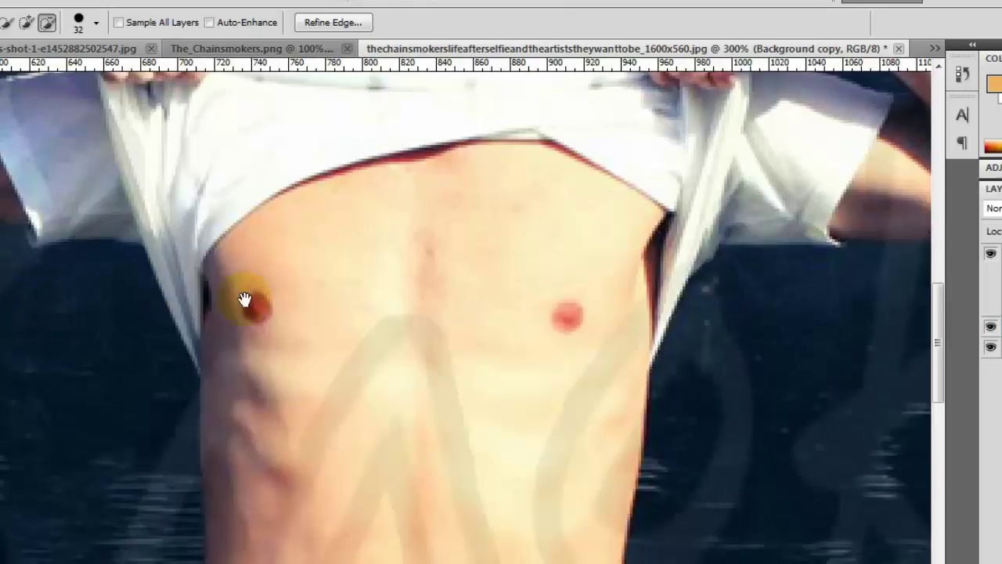
pyautogui.moveTo(241, 295); pyautogui.dragTo(425, 331)
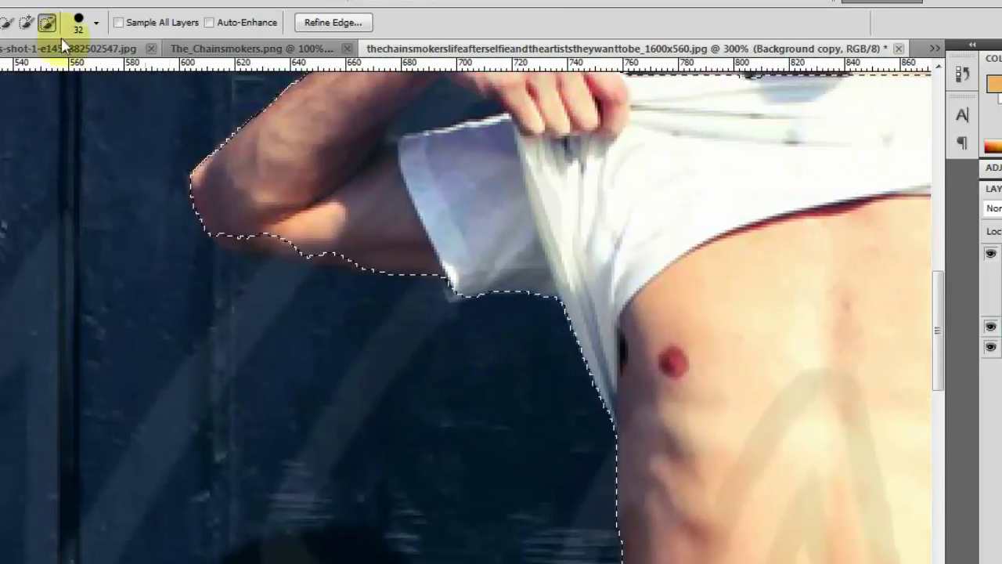
pyautogui.click(27, 22)
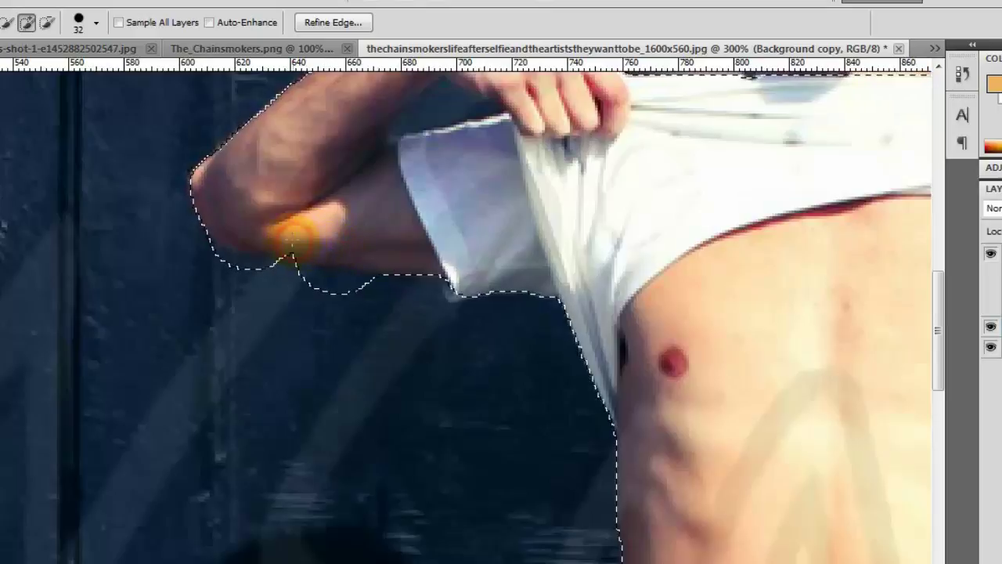
pyautogui.click(47, 22)
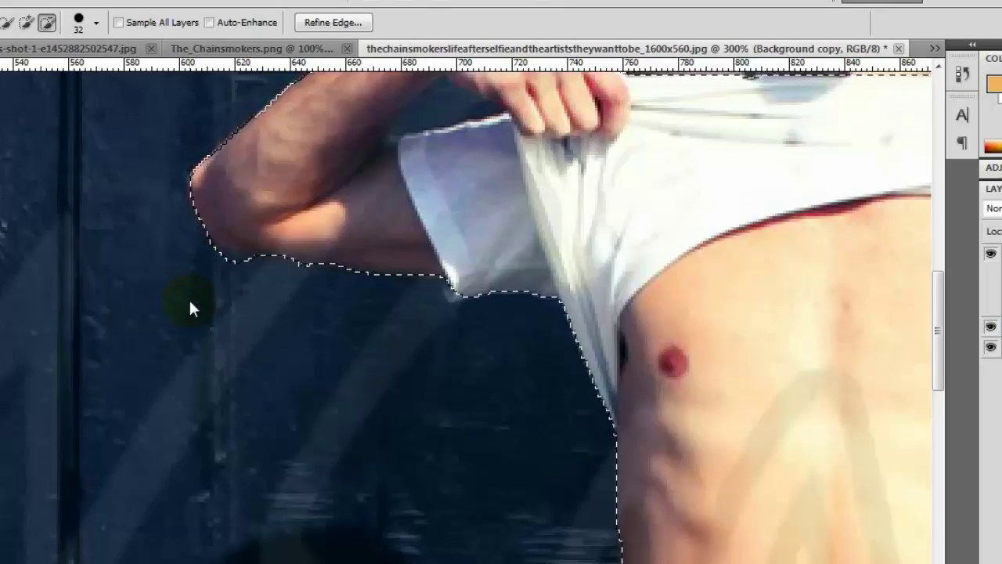
pyautogui.moveTo(501, 262); pyautogui.dragTo(601, 272)
pyautogui.hotkey('ctrl', '-')
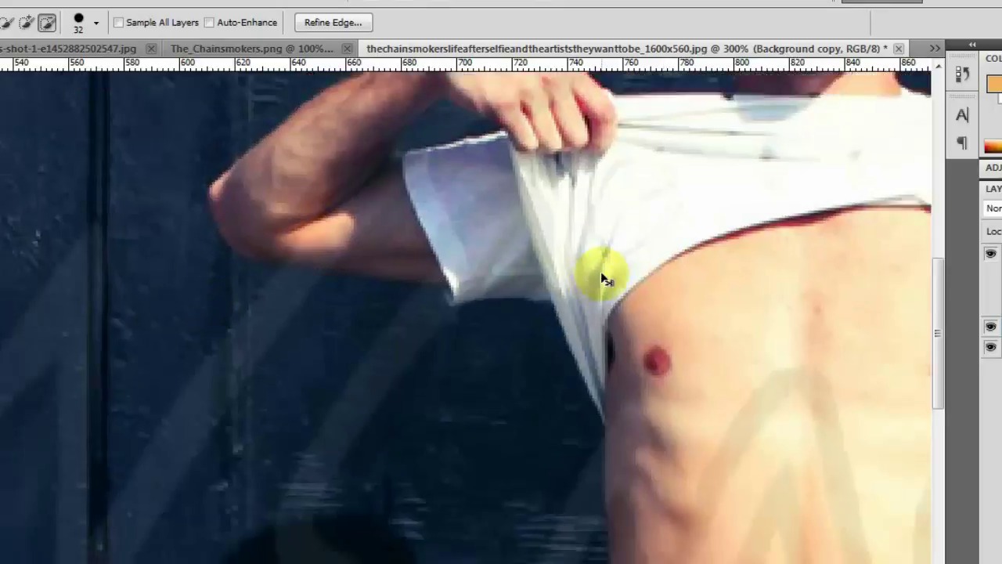
pyautogui.hotkey('ctrl', '-')
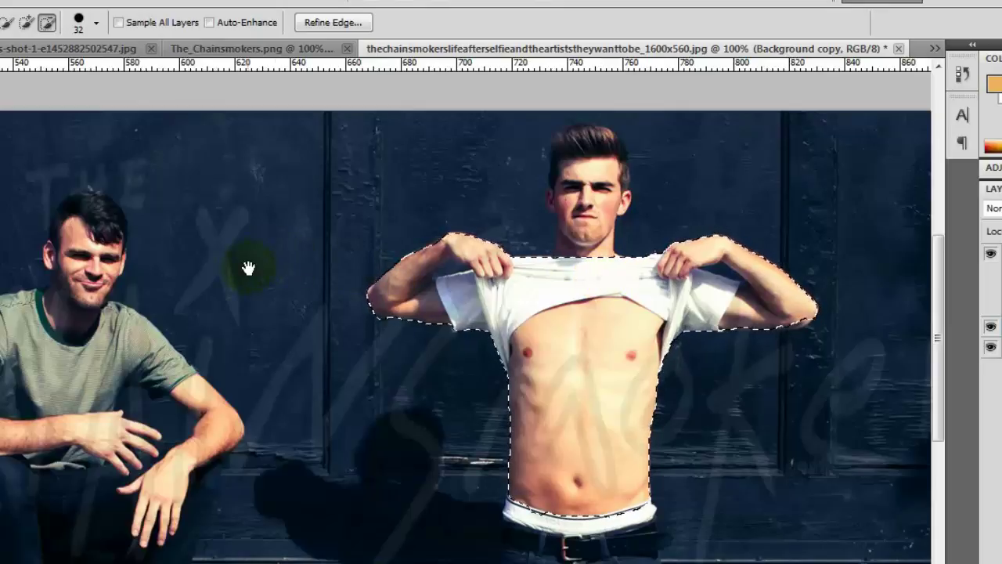
# Add the seated man's green shirt, arms, shoulder and both sleeves to the selection.
pyautogui.moveTo(257, 268); pyautogui.dragTo(605, 308)
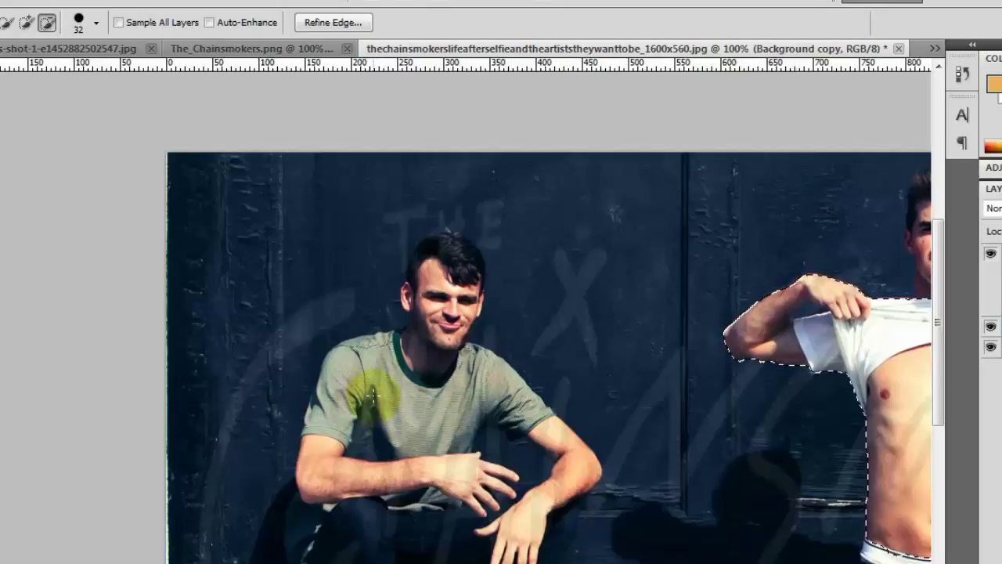
pyautogui.moveTo(389, 400)
pyautogui.mouseDown()
pyautogui.moveTo(422, 401)
pyautogui.moveTo(436, 249)
pyautogui.mouseUp()
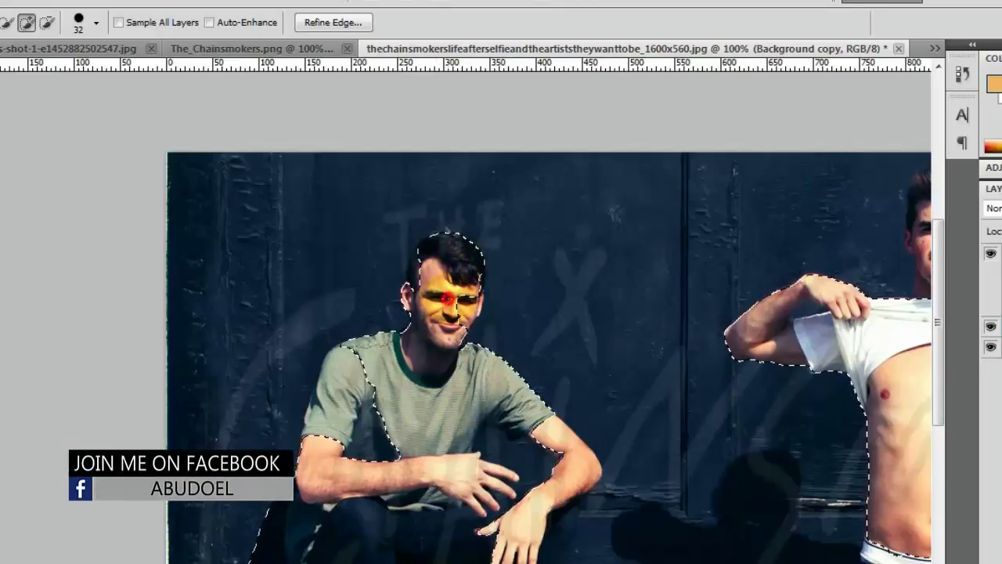
pyautogui.moveTo(376, 353); pyautogui.dragTo(397, 440)
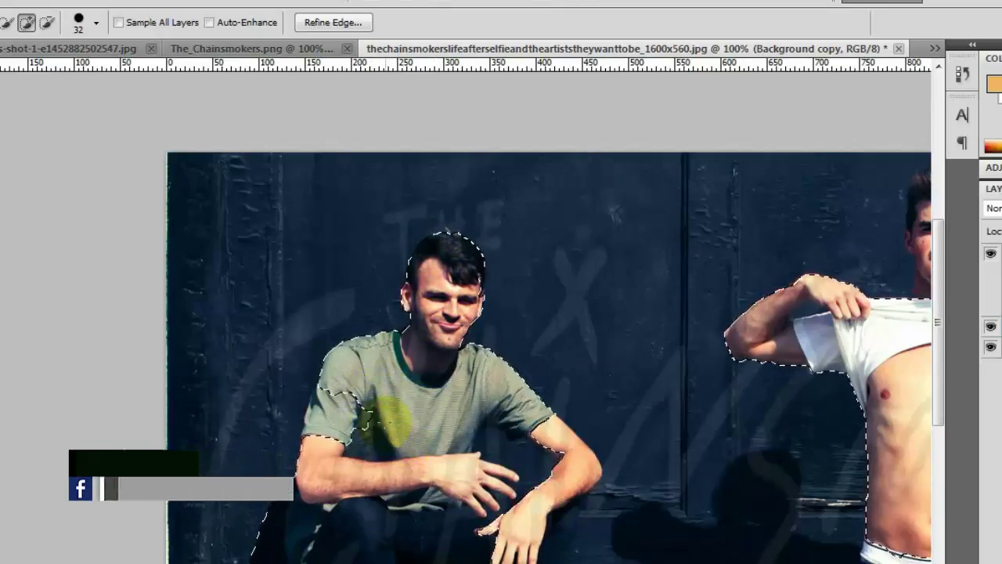
pyautogui.moveTo(375, 418); pyautogui.dragTo(429, 409)
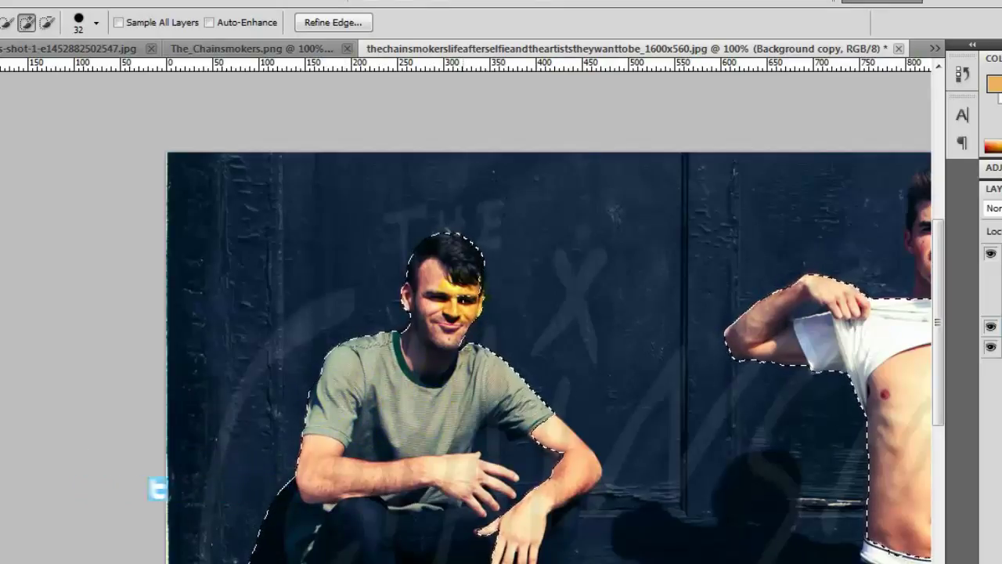
pyautogui.hotkey('ctrl', '+')
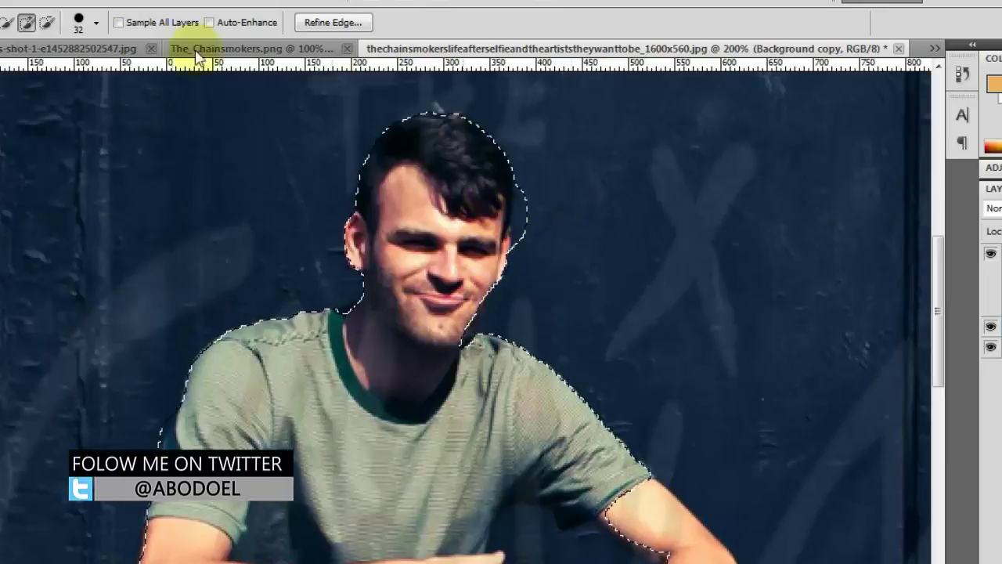
# Add his hair and forearm down to the hand, removing the wall between his arms.
pyautogui.click(47, 22)
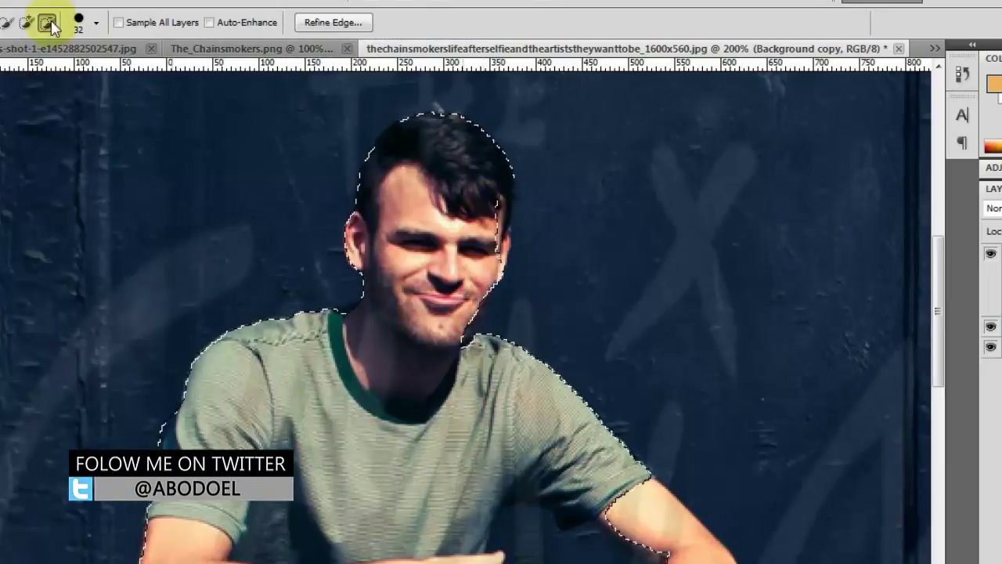
pyautogui.click(27, 22)
pyautogui.moveTo(454, 192); pyautogui.dragTo(538, 197)
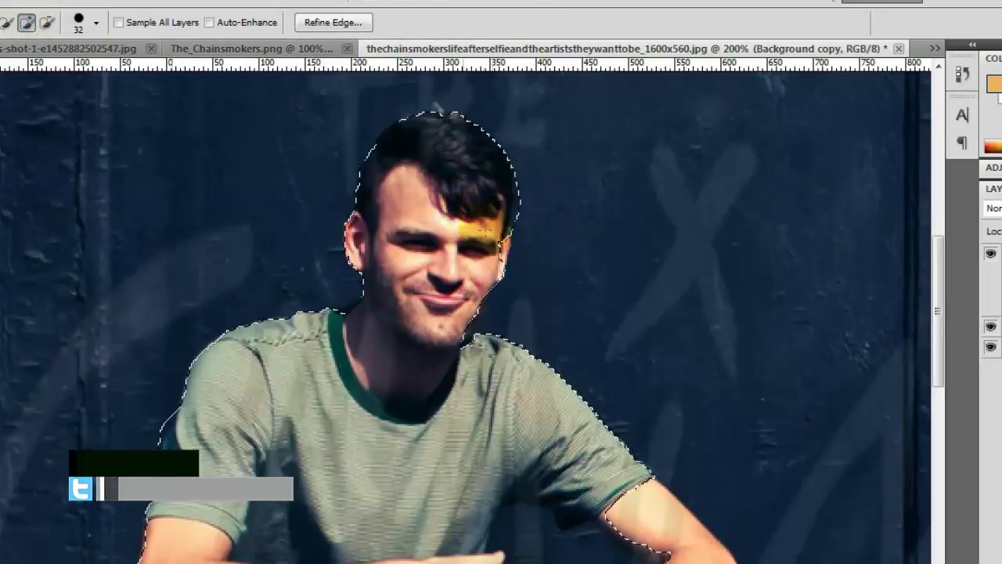
pyautogui.click(47, 22)
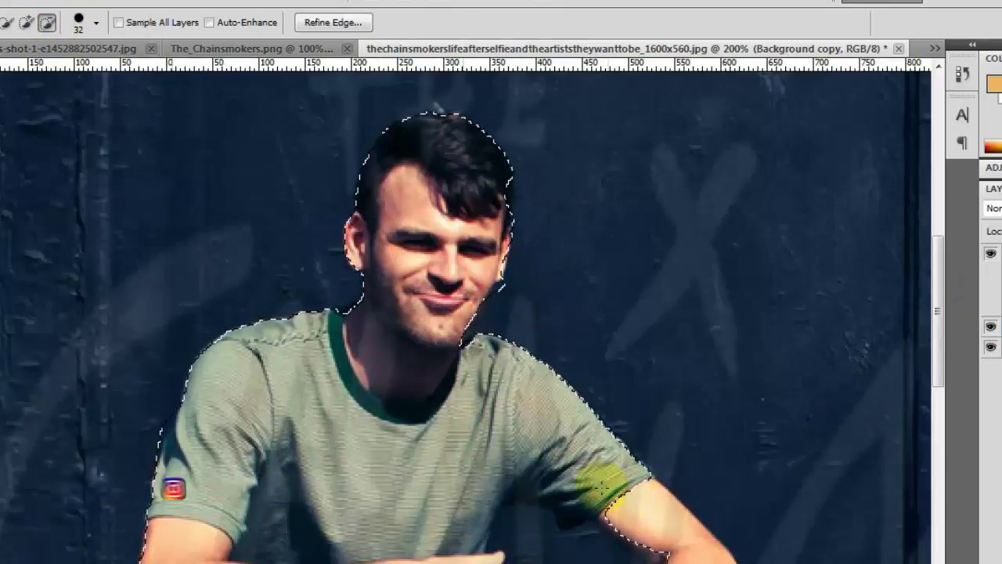
pyautogui.moveTo(599, 476)
pyautogui.mouseDown()
pyautogui.moveTo(615, 488)
pyautogui.moveTo(598, 485)
pyautogui.mouseUp()
pyautogui.click(27, 22)
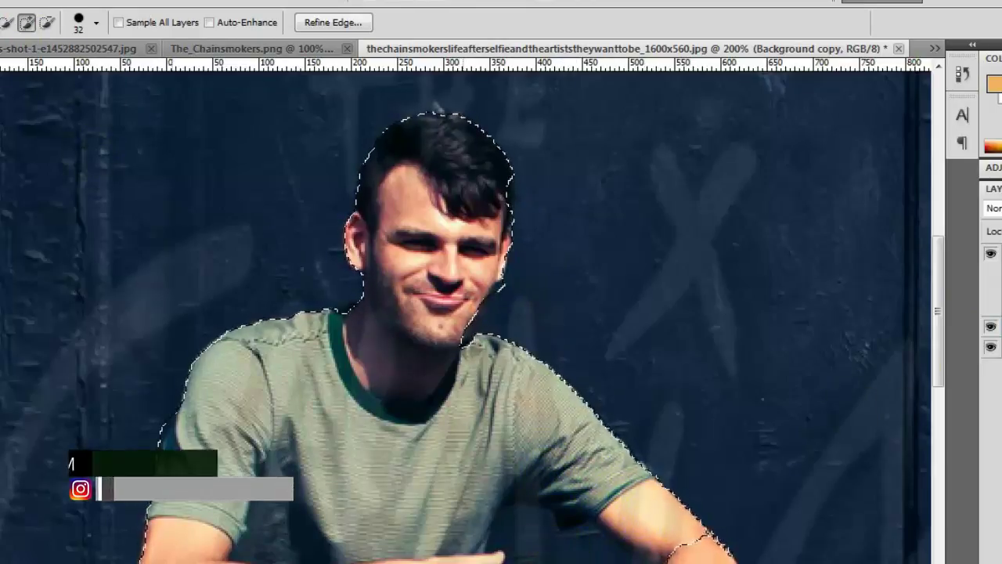
pyautogui.scroll(-5, 940, 409)
pyautogui.moveTo(639, 268); pyautogui.dragTo(529, 227)
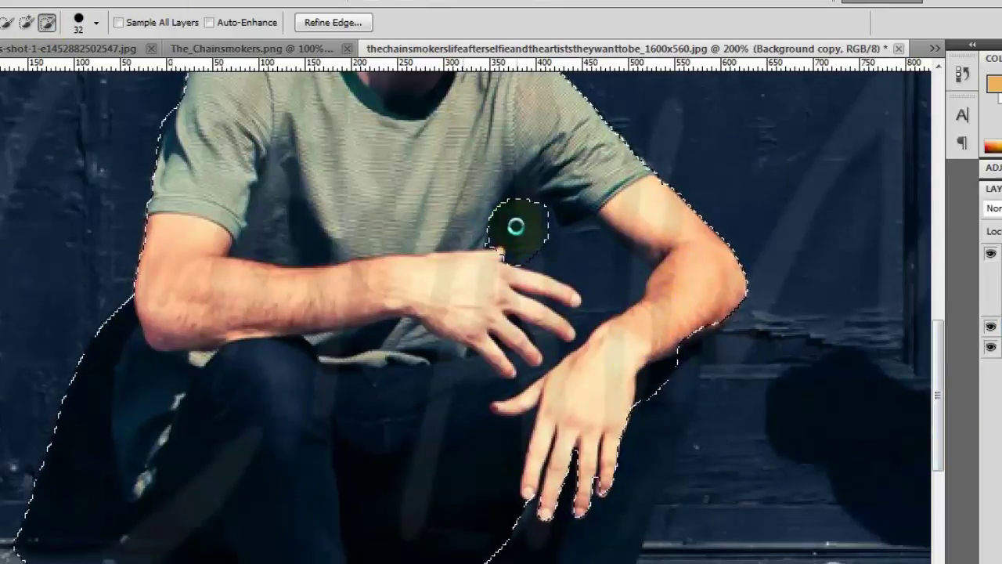
pyautogui.moveTo(515, 224)
pyautogui.mouseDown()
pyautogui.moveTo(597, 288)
pyautogui.moveTo(537, 279)
pyautogui.moveTo(547, 459)
pyautogui.mouseUp()
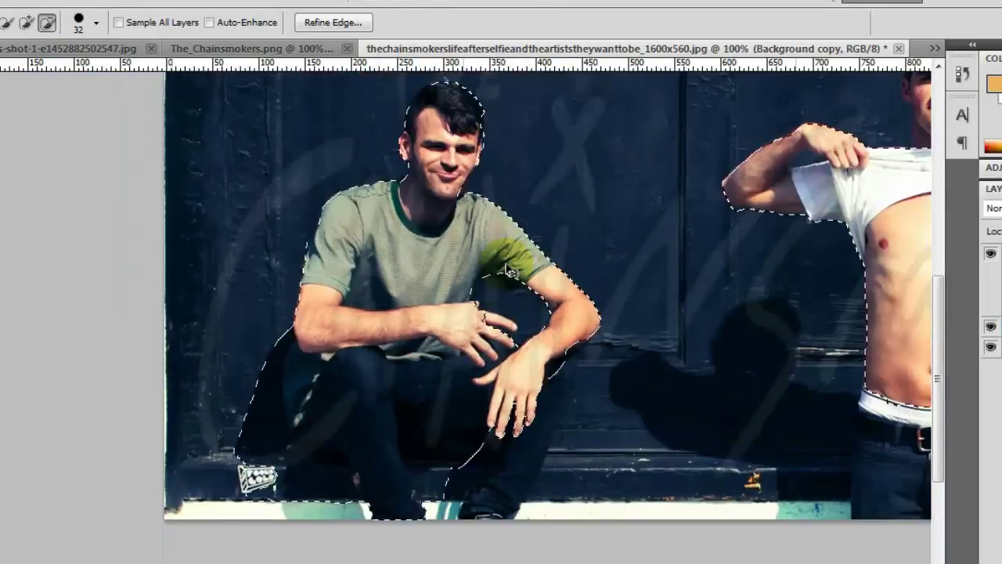
# Zoom to 300% and refine the selection around the seated man's shoulder, arm and fingers.
pyautogui.hotkey('ctrl', '+')
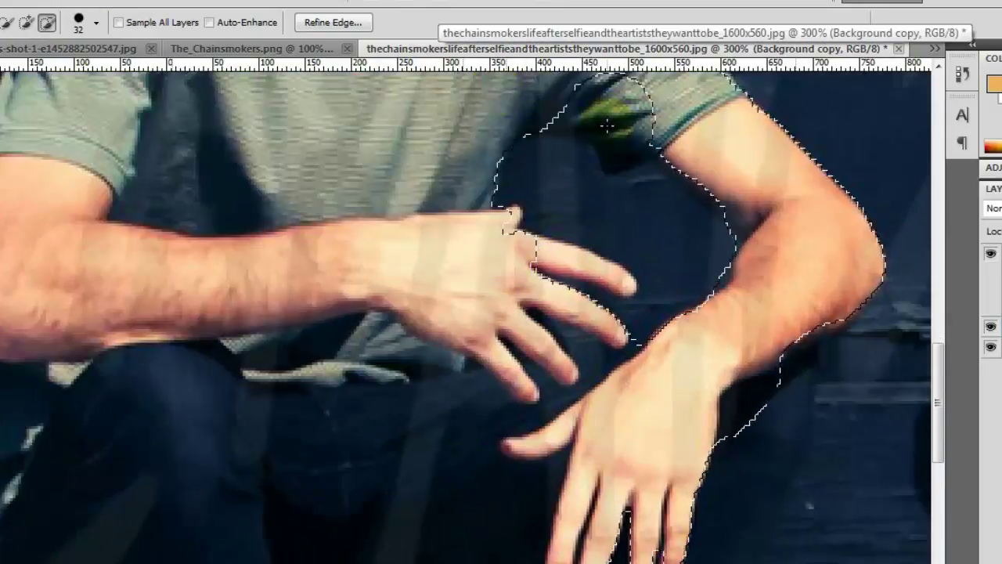
pyautogui.moveTo(618, 133); pyautogui.dragTo(638, 86)
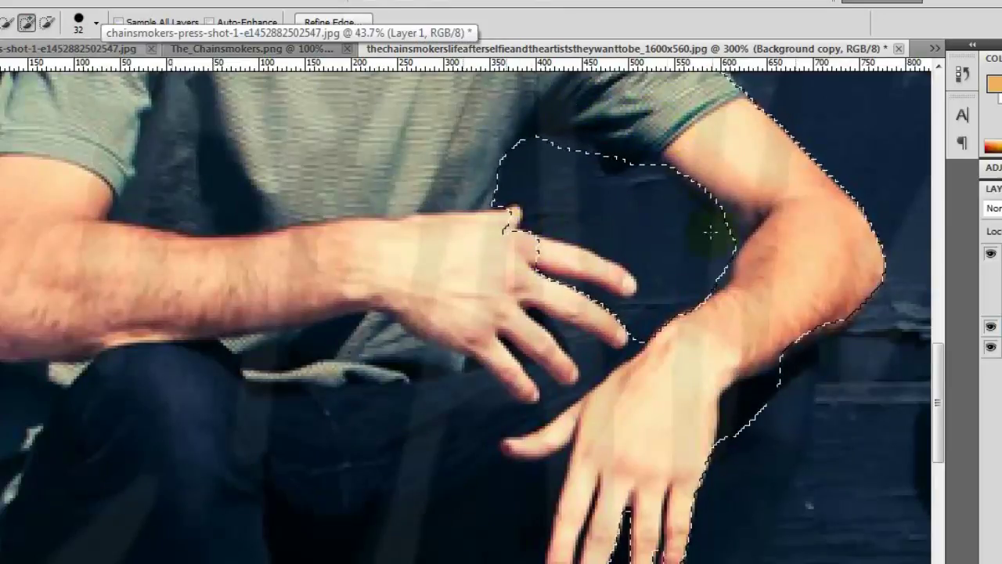
pyautogui.moveTo(705, 221); pyautogui.dragTo(701, 259)
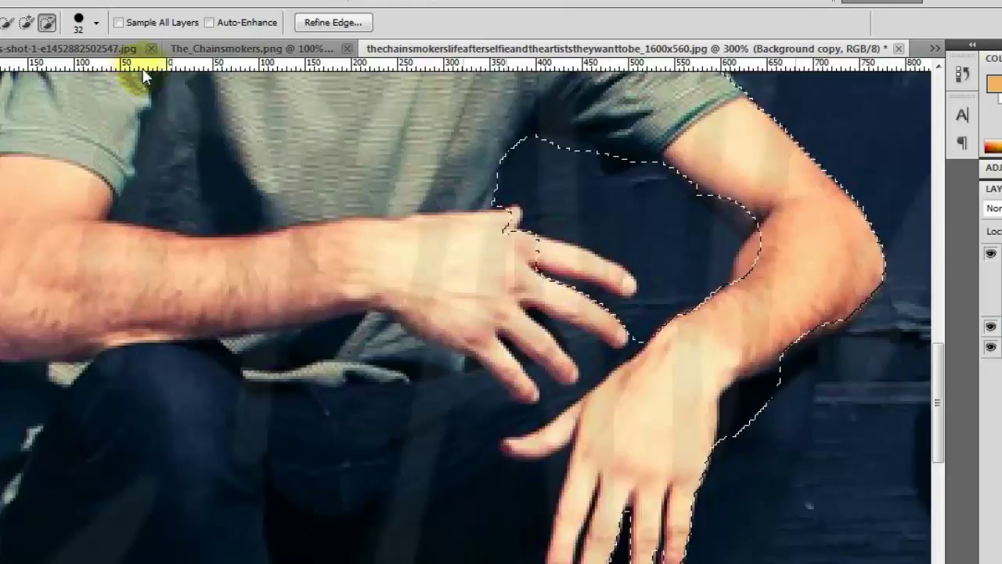
pyautogui.click(27, 22)
pyautogui.moveTo(573, 257); pyautogui.dragTo(586, 234)
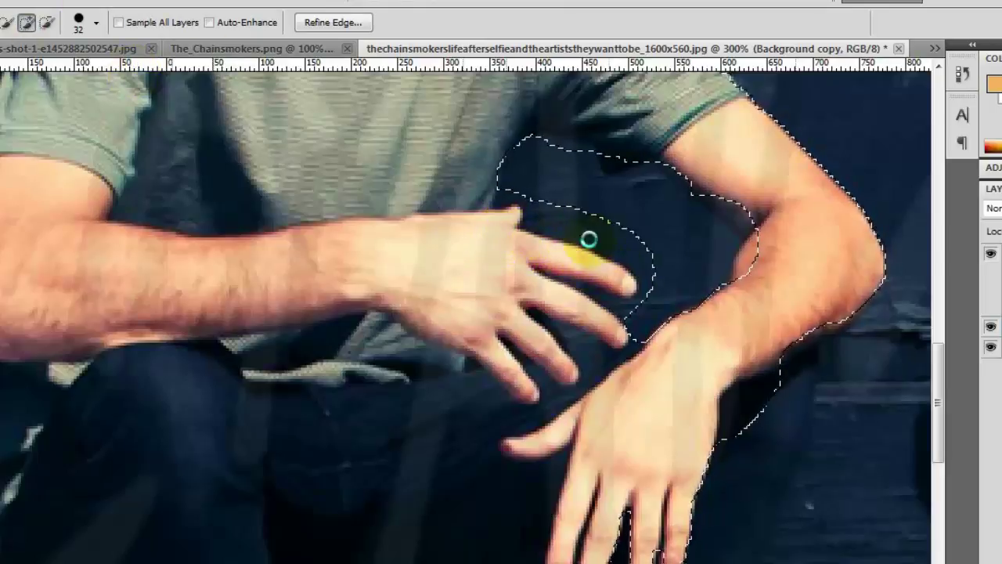
pyautogui.click(47, 22)
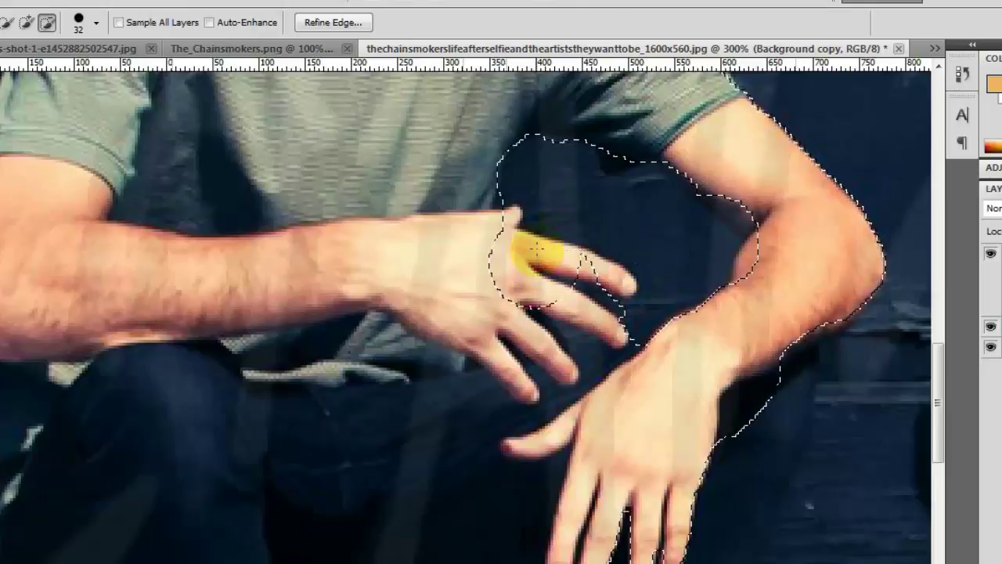
pyautogui.click(27, 22)
pyautogui.moveTo(488, 241); pyautogui.dragTo(530, 269)
pyautogui.click(47, 21)
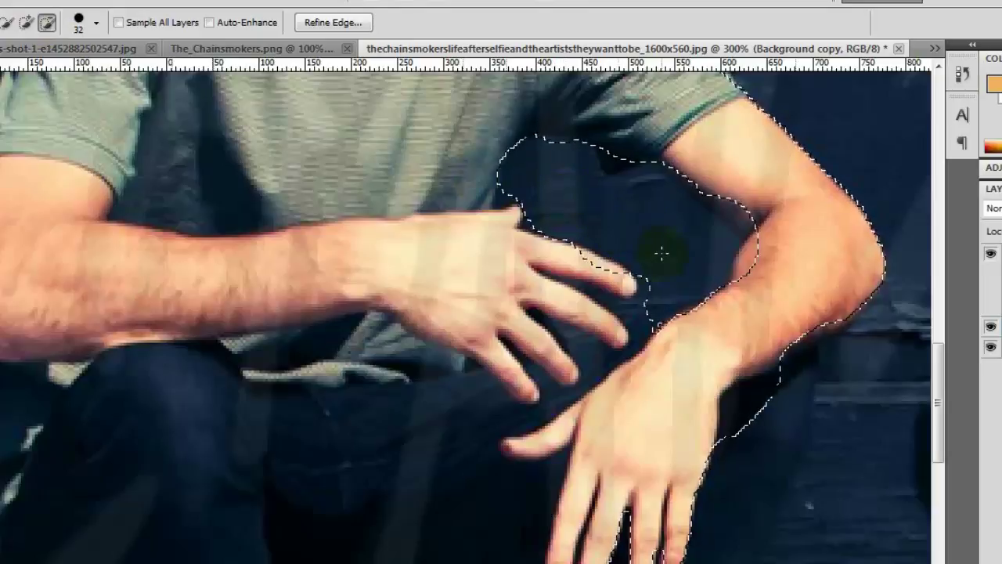
# Remove dark background beside the seated man's leg, undoing two overreaching attempts.
pyautogui.moveTo(939, 395); pyautogui.dragTo(939, 442)
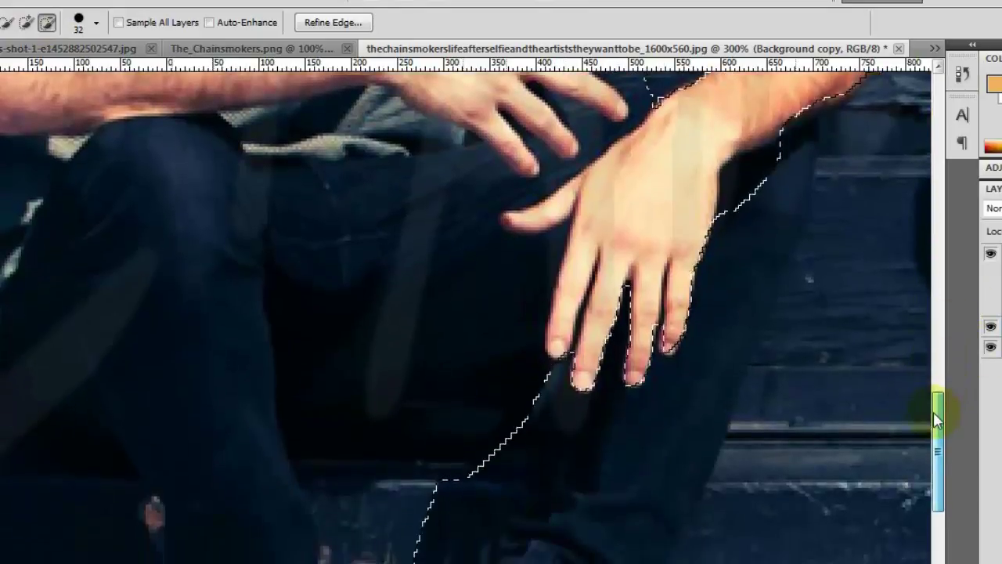
pyautogui.moveTo(350, 430); pyautogui.dragTo(452, 433)
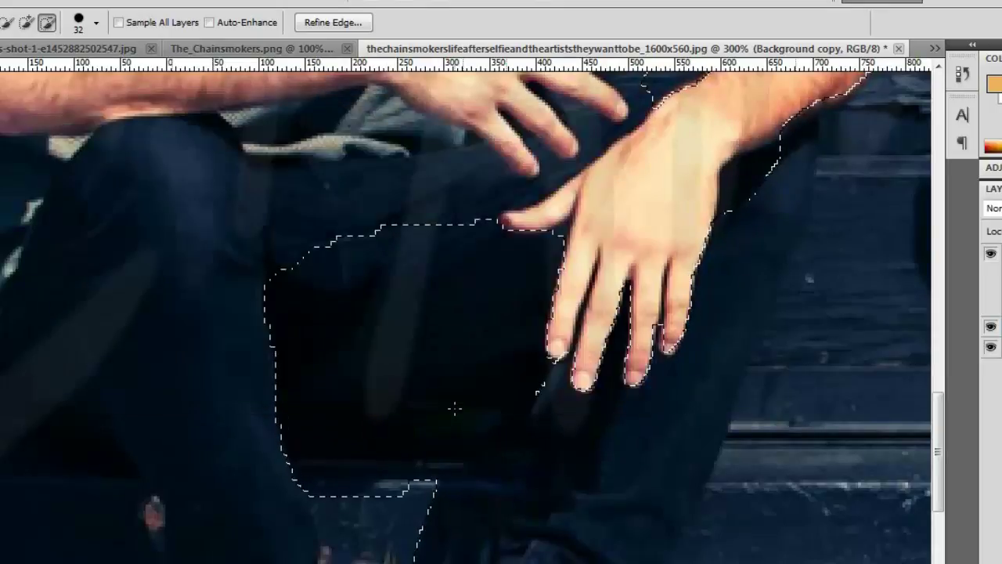
pyautogui.hotkey('ctrl', 'z')
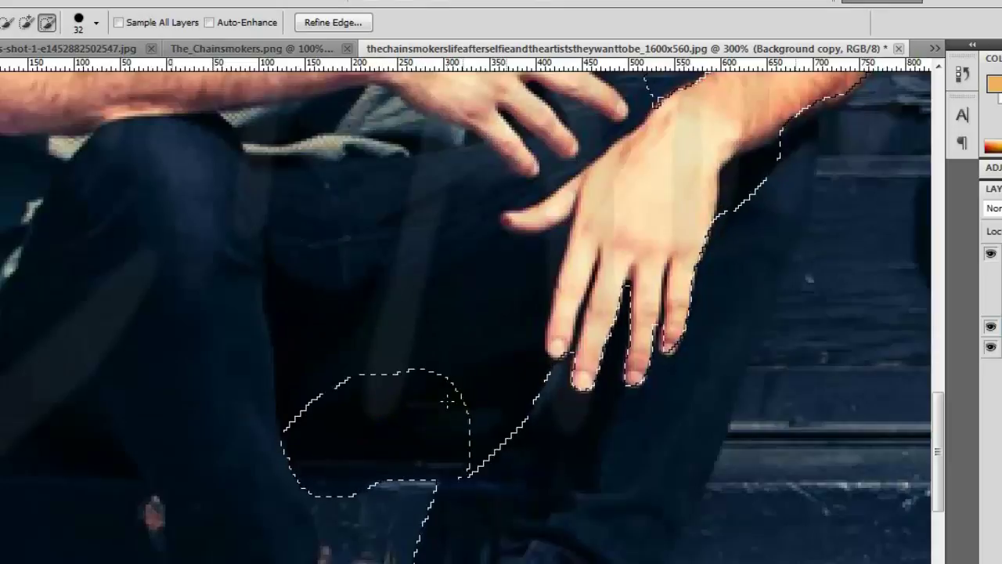
pyautogui.moveTo(484, 424); pyautogui.dragTo(483, 295)
pyautogui.hotkey('ctrl', 'z')
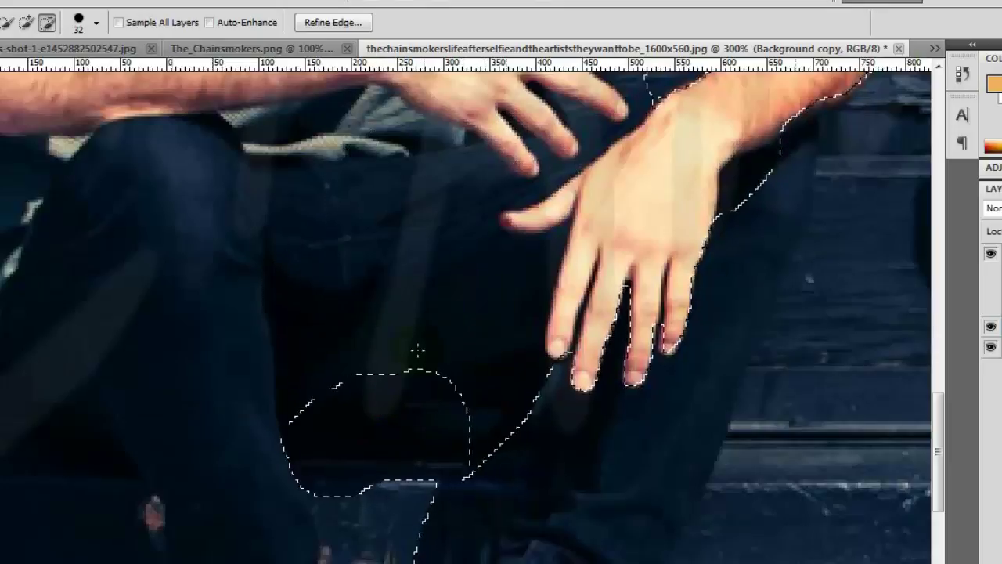
pyautogui.press('alt')
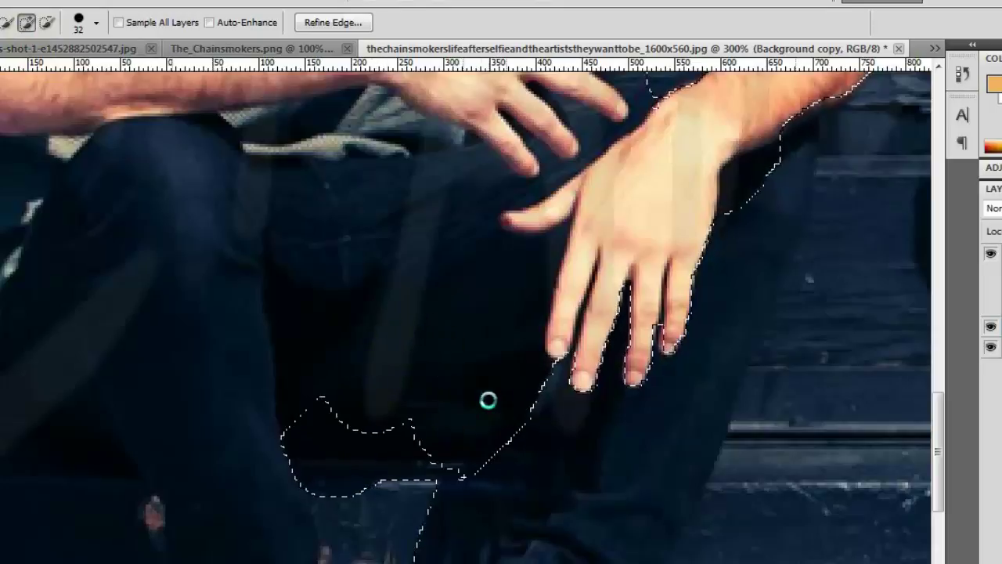
pyautogui.click(47, 22)
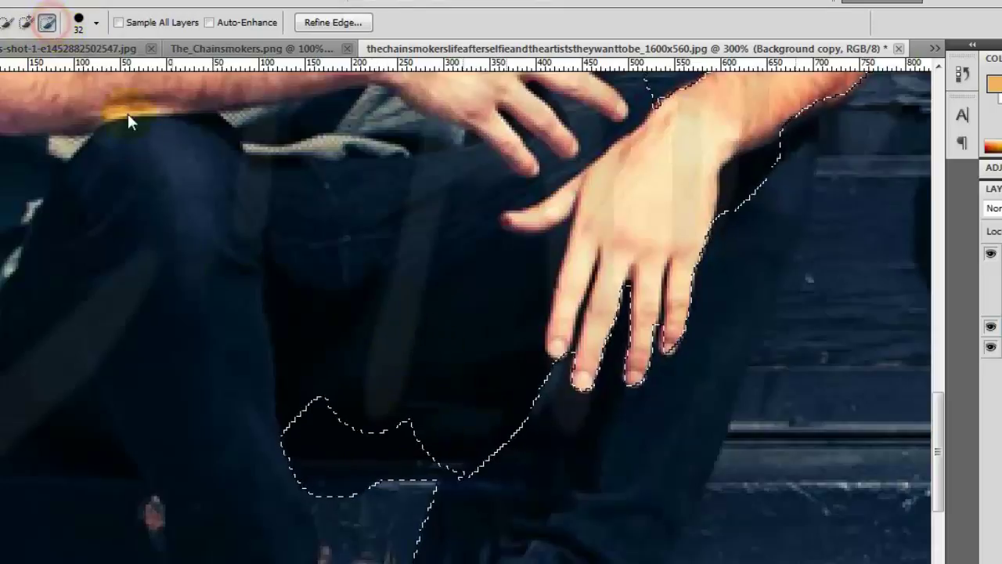
pyautogui.click(401, 402)
# Trim background beside his lower leg and knee, adding the dark leg area back in.
pyautogui.moveTo(938, 450); pyautogui.dragTo(943, 439)
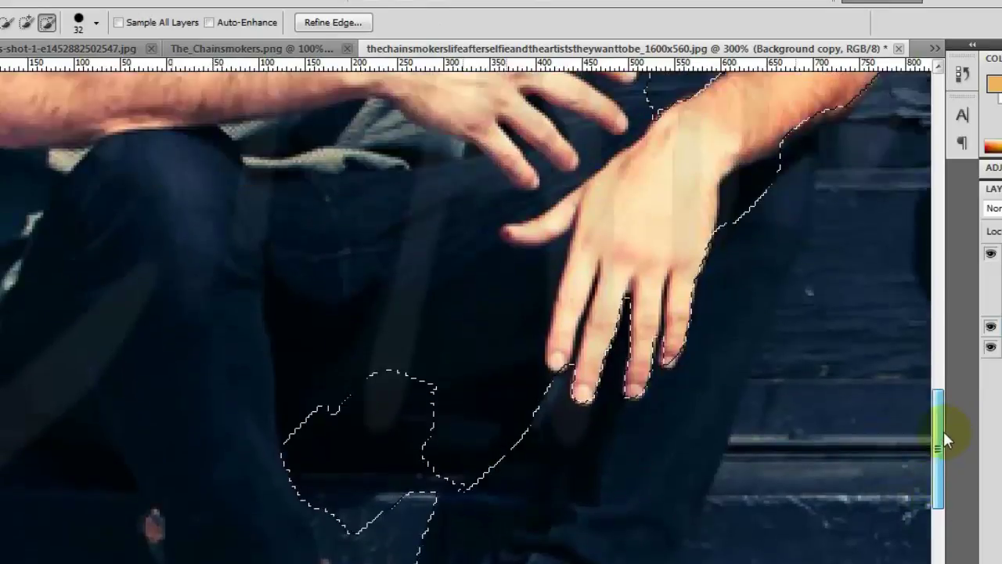
pyautogui.hscroll(-5, 470, 313)
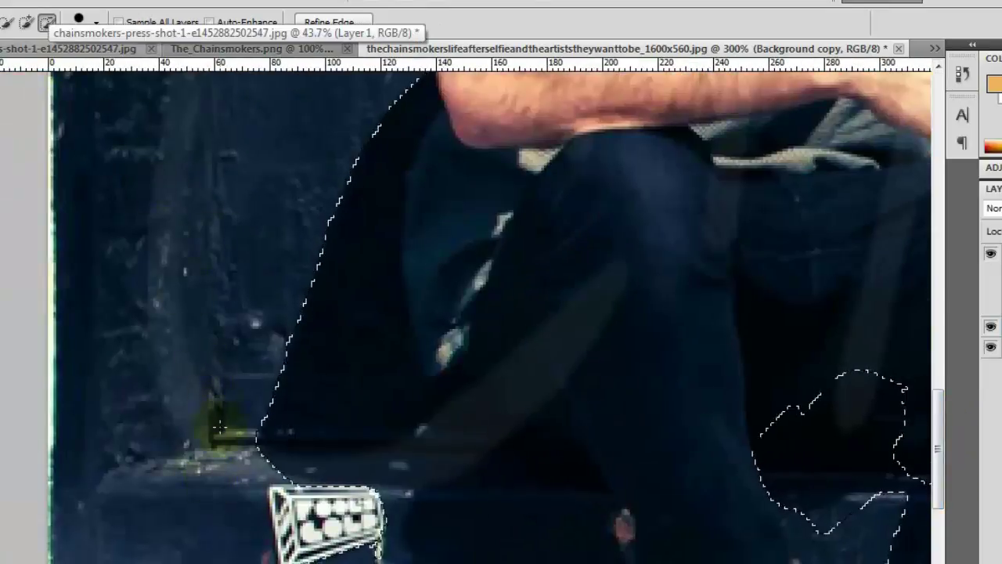
pyautogui.moveTo(220, 427); pyautogui.dragTo(294, 395)
pyautogui.moveTo(346, 345); pyautogui.dragTo(443, 501)
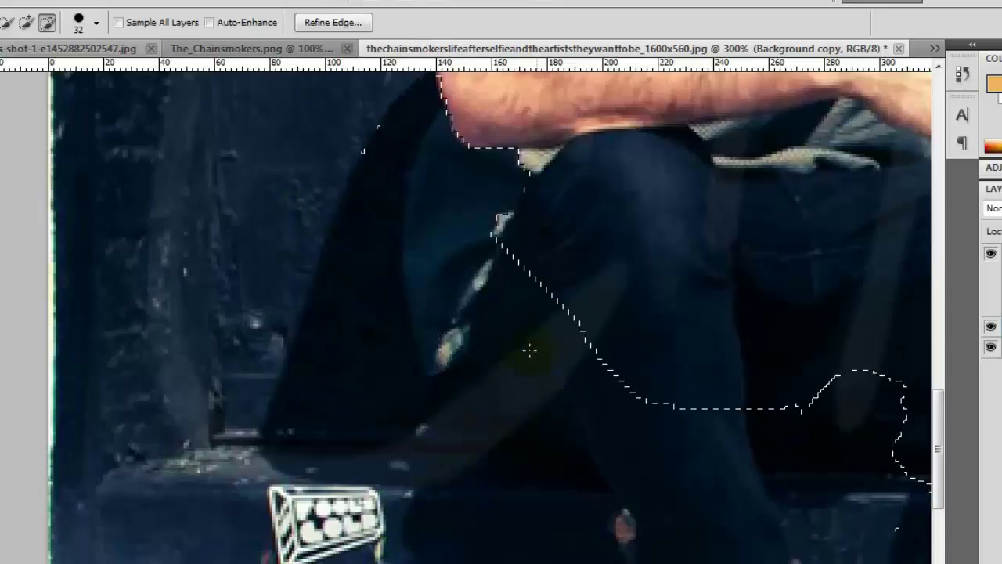
pyautogui.click(27, 22)
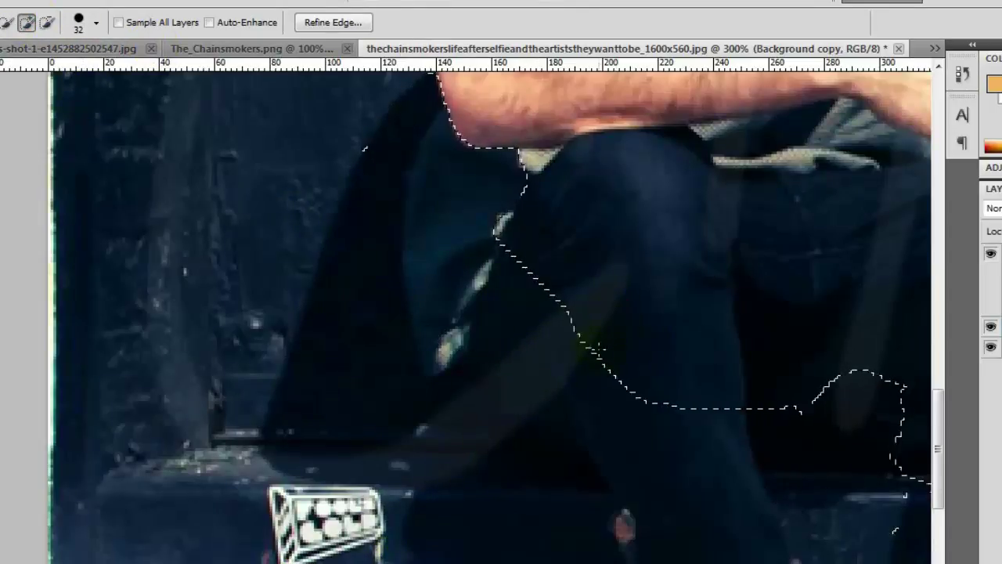
pyautogui.moveTo(594, 347); pyautogui.dragTo(578, 299)
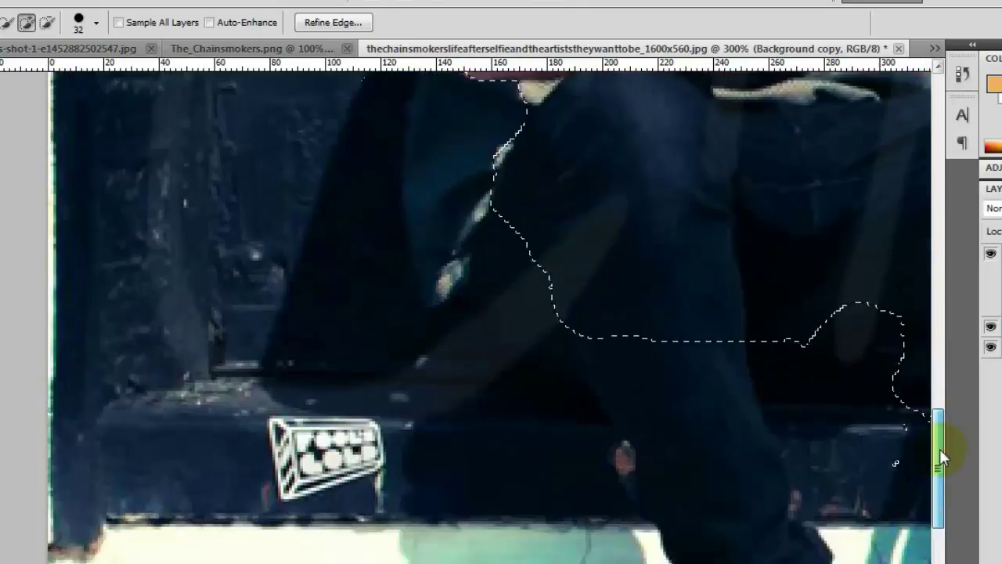
pyautogui.moveTo(938, 448); pyautogui.dragTo(948, 299)
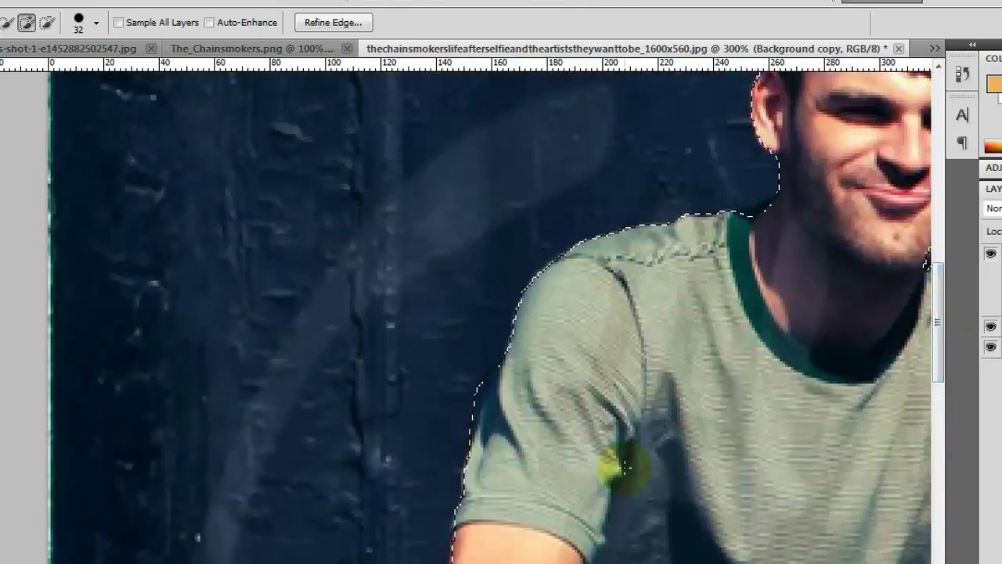
# Add a layer mask to Background copy, move it above Layer 1, then select Layer 1.
pyautogui.hotkey('ctrl', '0')
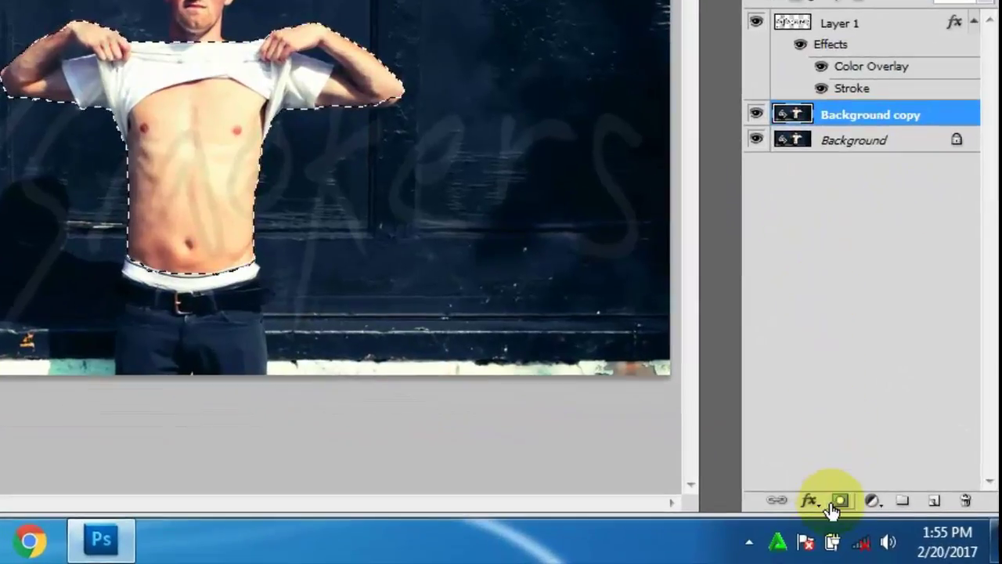
pyautogui.click(840, 507)
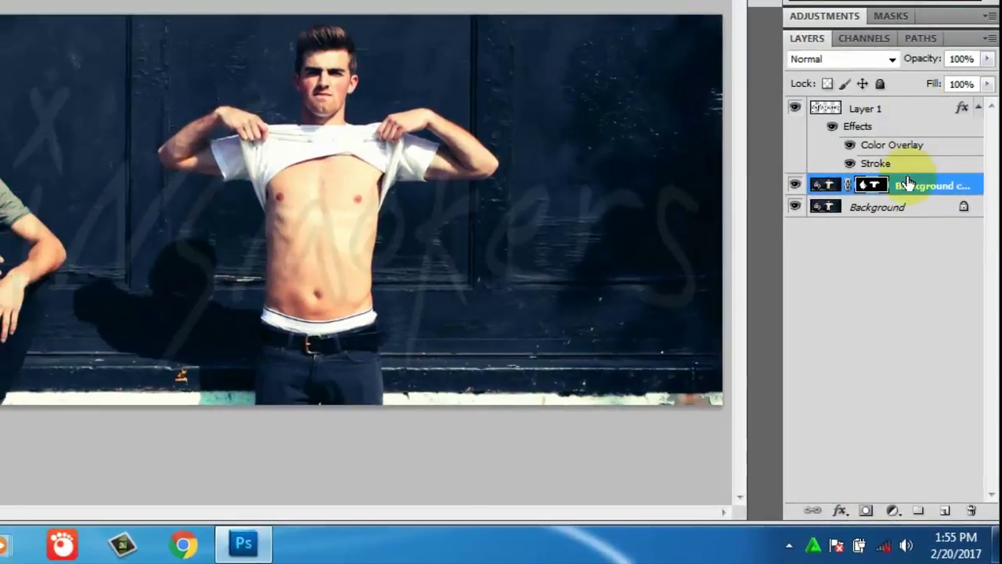
pyautogui.moveTo(908, 193); pyautogui.dragTo(896, 110)
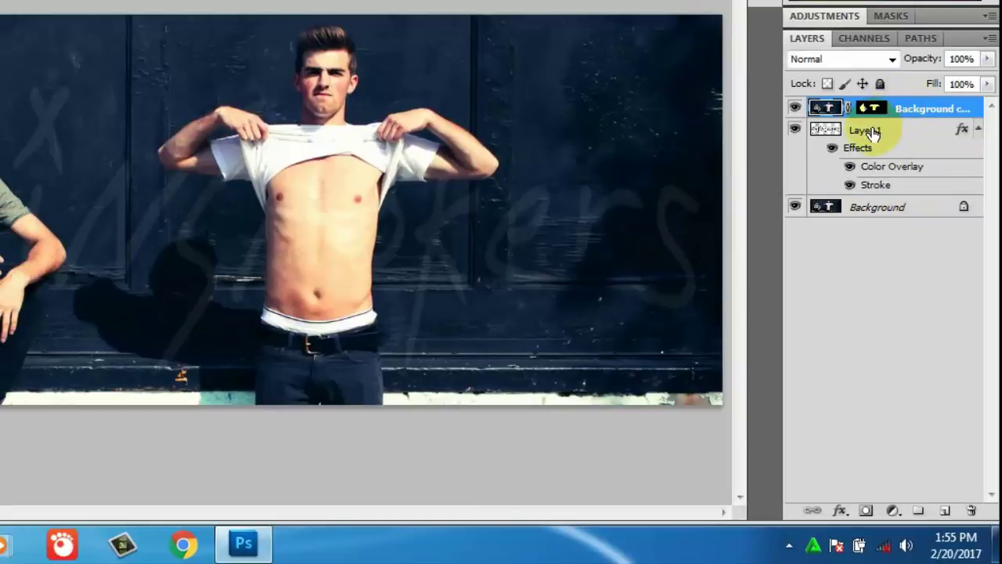
pyautogui.click(872, 132)
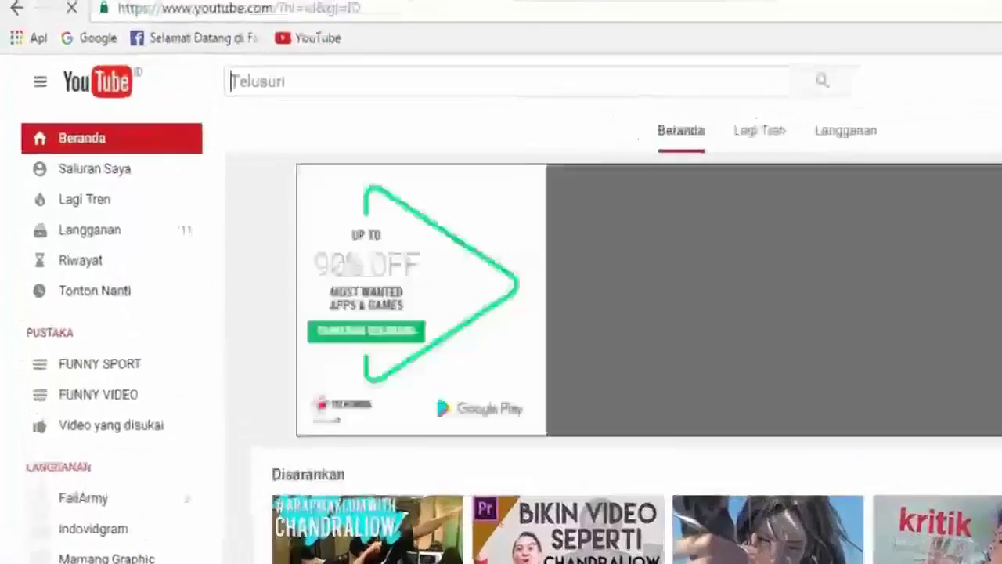
# Search YouTube for 'abu doel' by picking the autocomplete suggestion after typing 'Abu'.
pyautogui.write('u')
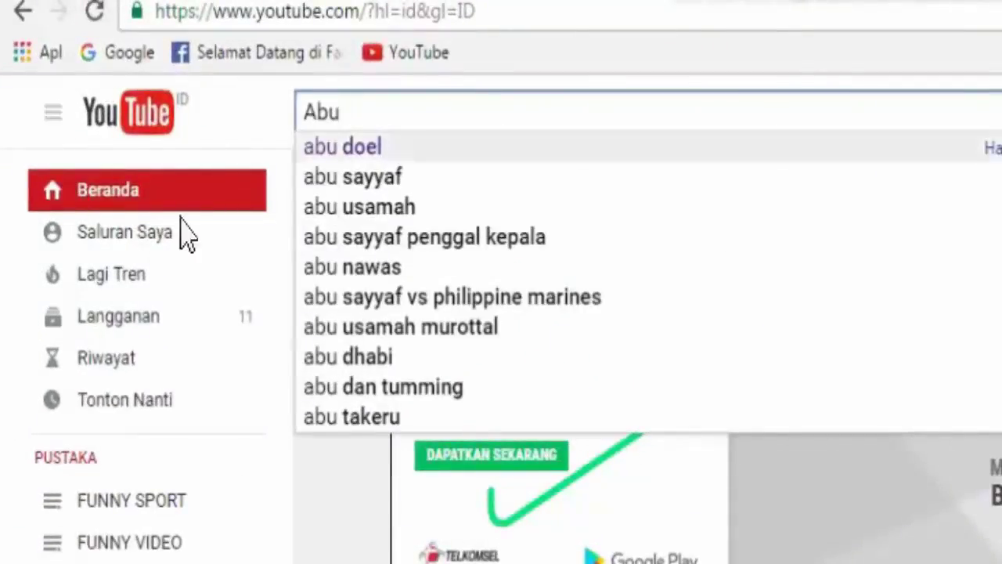
pyautogui.click(342, 147)
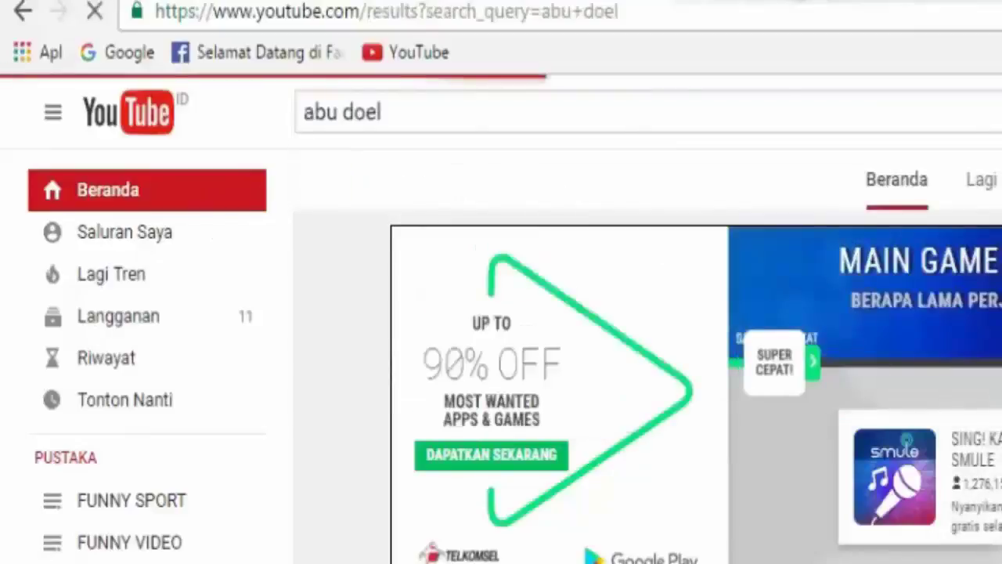